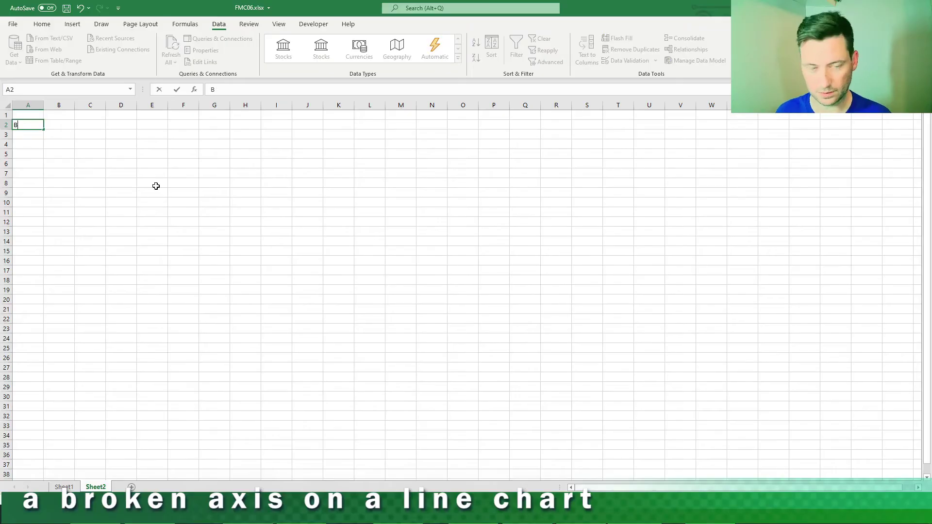
Convert the BTCUSD entry in A2 into a linked BTC/USD Stocks data type.
click(156, 186)
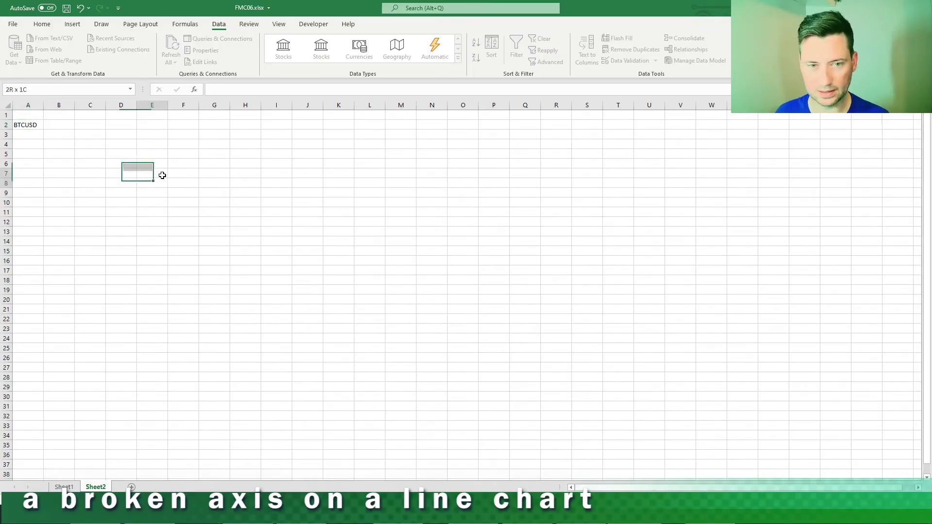
click(22, 123)
click(283, 48)
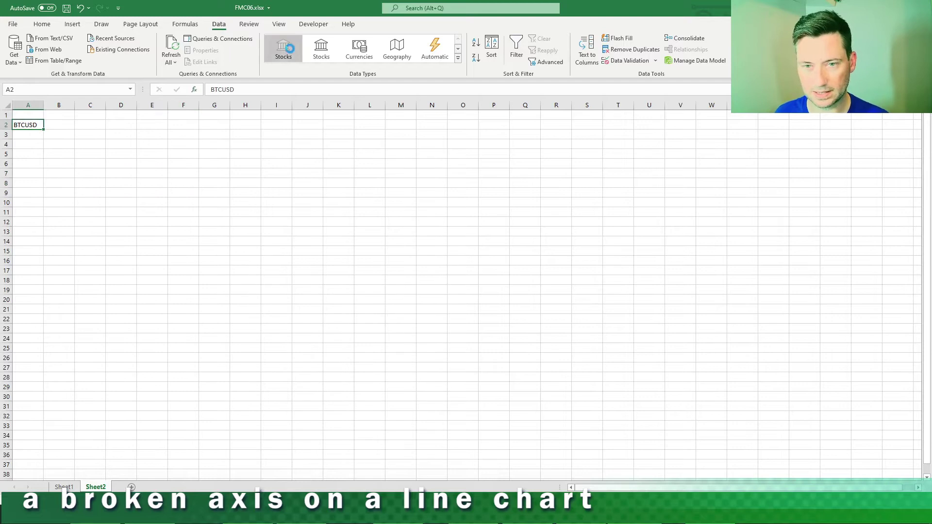
click(59, 137)
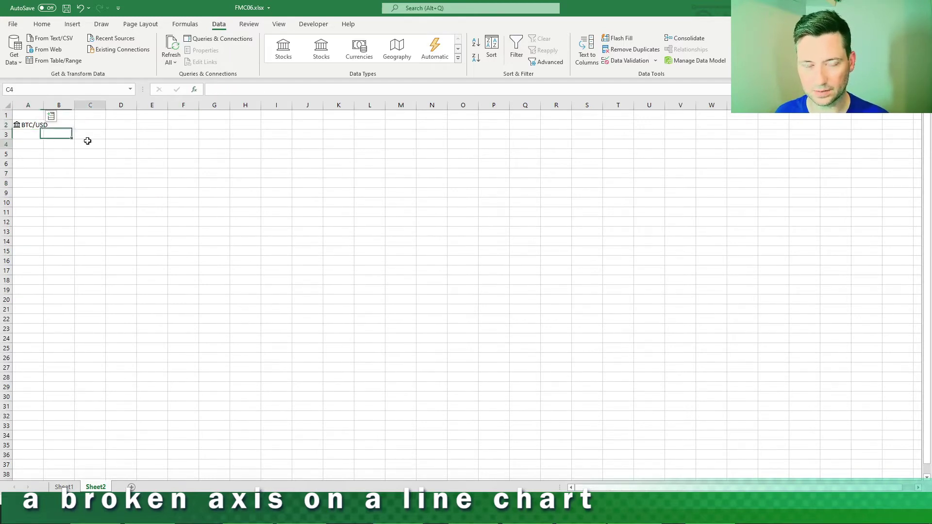
click(90, 145)
click(95, 171)
Enter the start date 1JAN2017 in C2 and =TODAY() in D2.
key(Up)
key(Up)
key(Up)
key(Up)
key(Up)
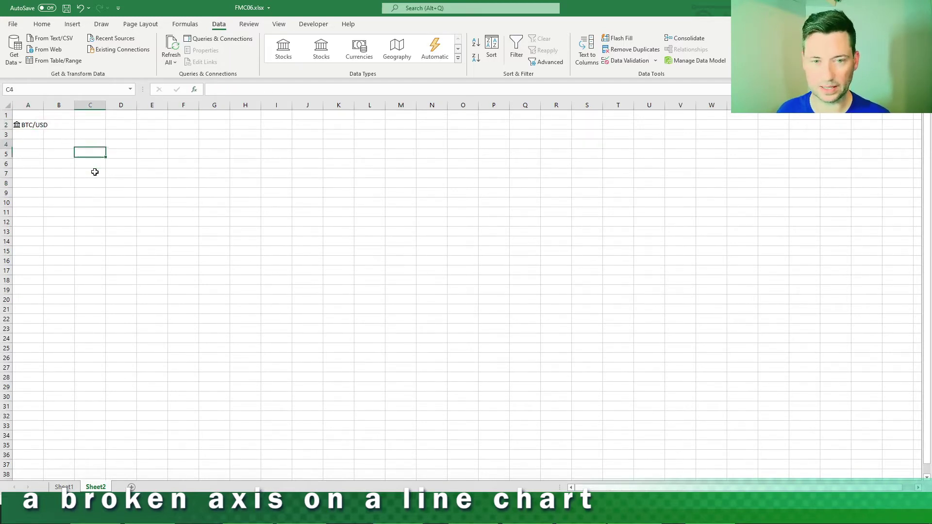
text(1JAN)
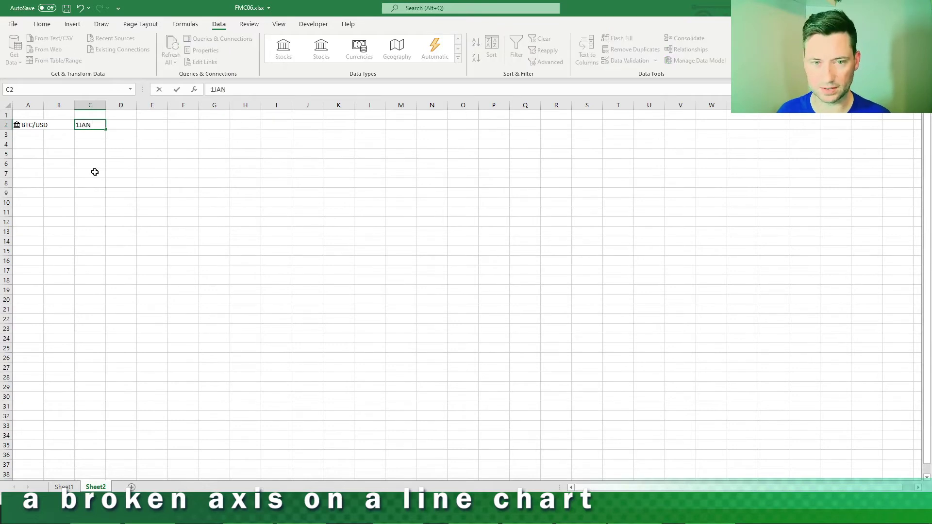
text(2017)
key(Return)
key(Up)
key(Right)
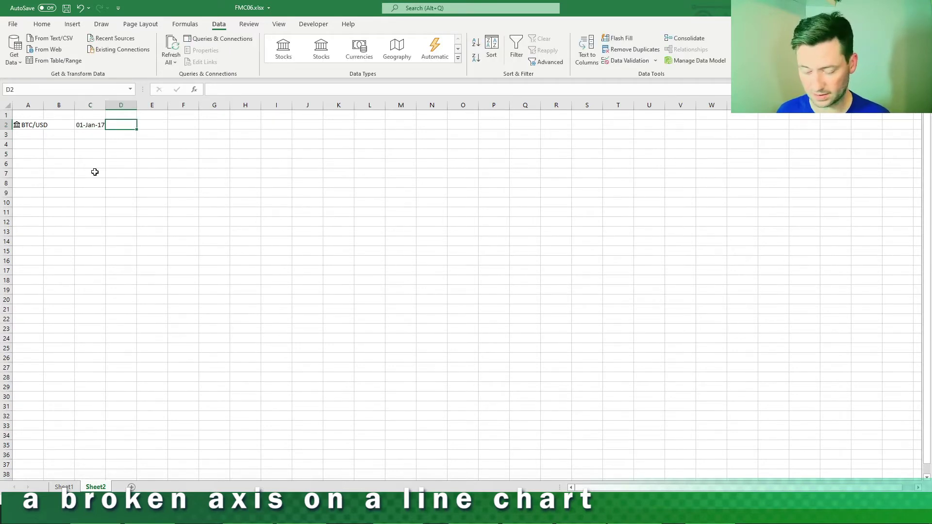
text(=TO)
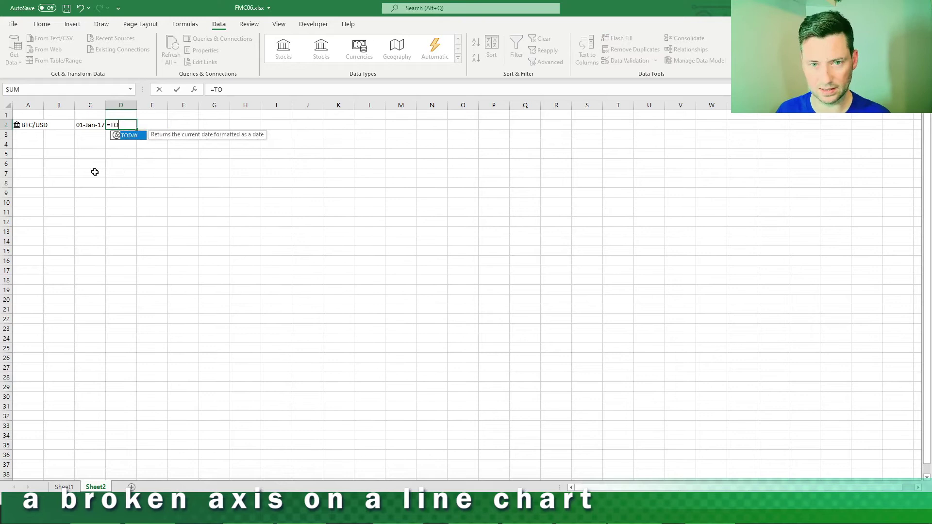
text(DAY())
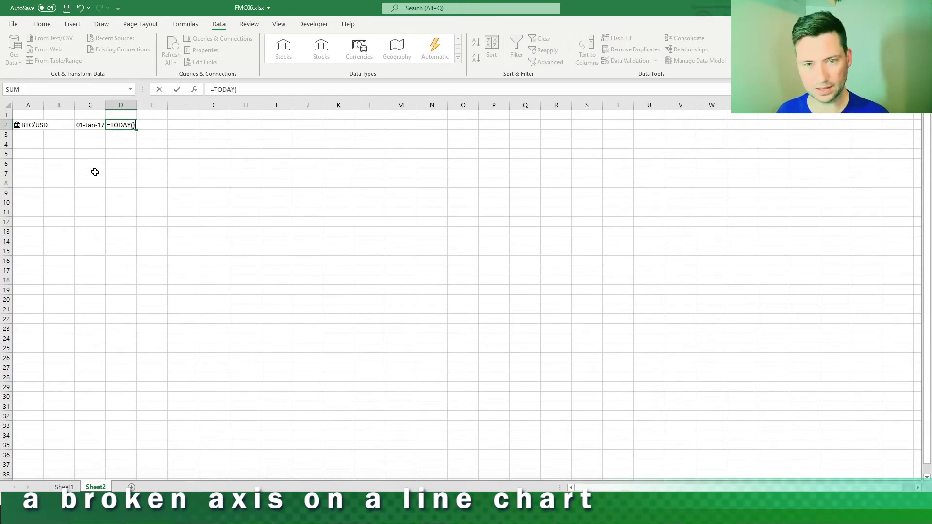
key(Return)
key(Up)
key(Left)
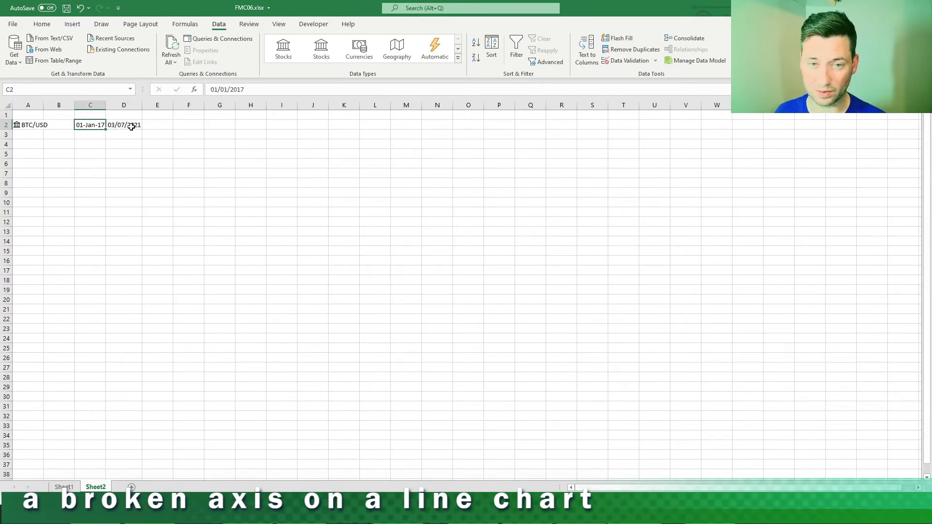
Format the date cells C2:D2 with the custom format DD-MMM-YY.
drag(132, 126, 94, 125)
right_click(94, 126)
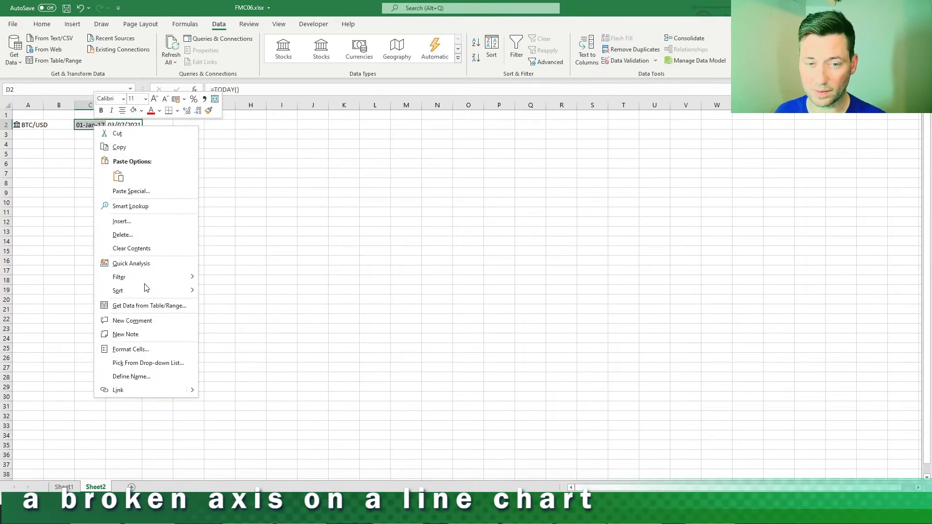
click(134, 350)
click(29, 337)
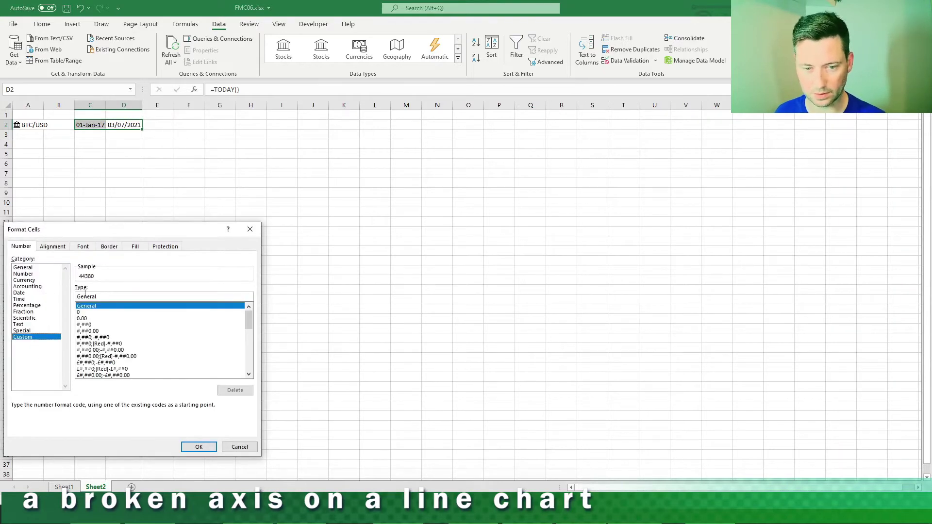
text(DD-MMM)
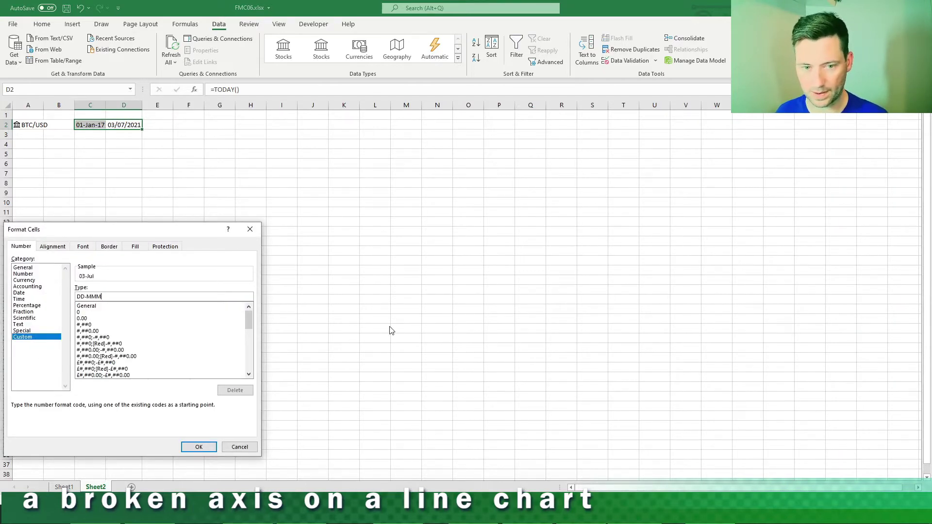
text(-YY)
key(Return)
click(142, 204)
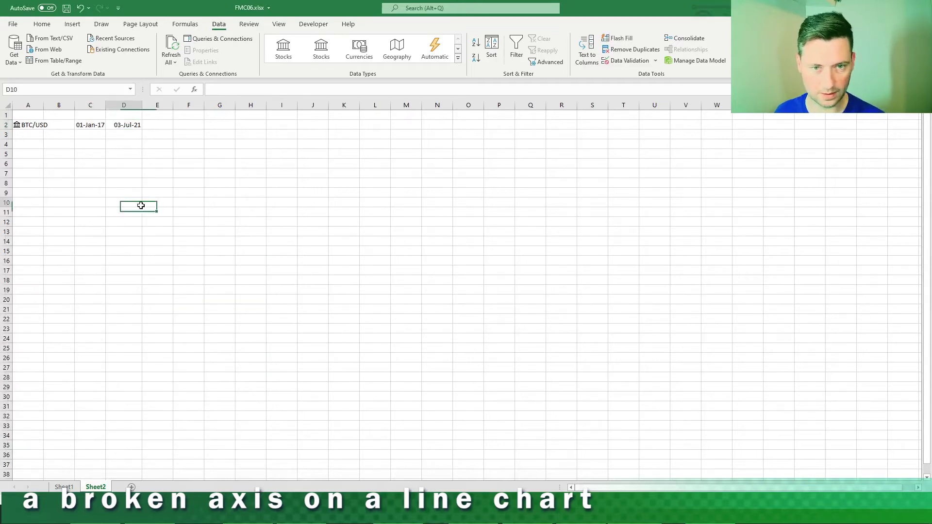
Enter =STOCKHISTORY(A2,C2,D2,1,1) in B5 to spill weekly Date and Close prices.
click(49, 139)
text(=ST)
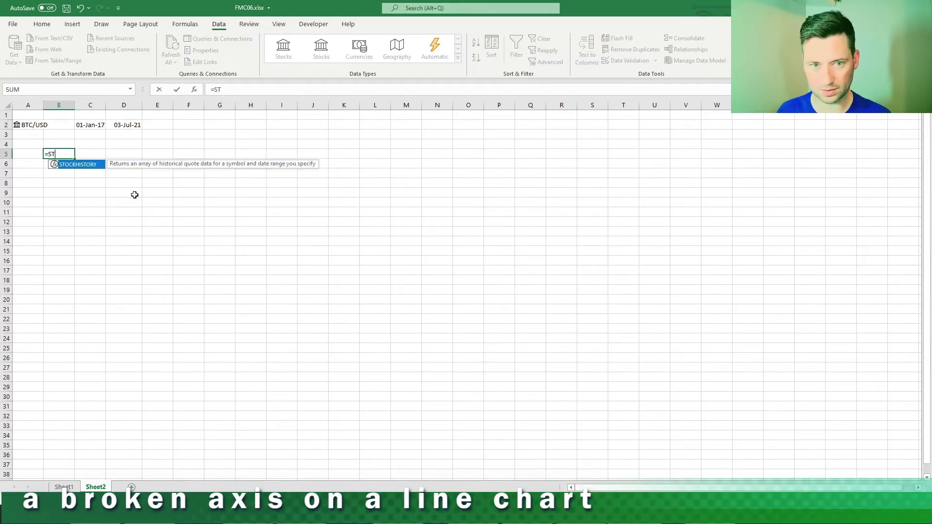
text(OCK)
key(Tab)
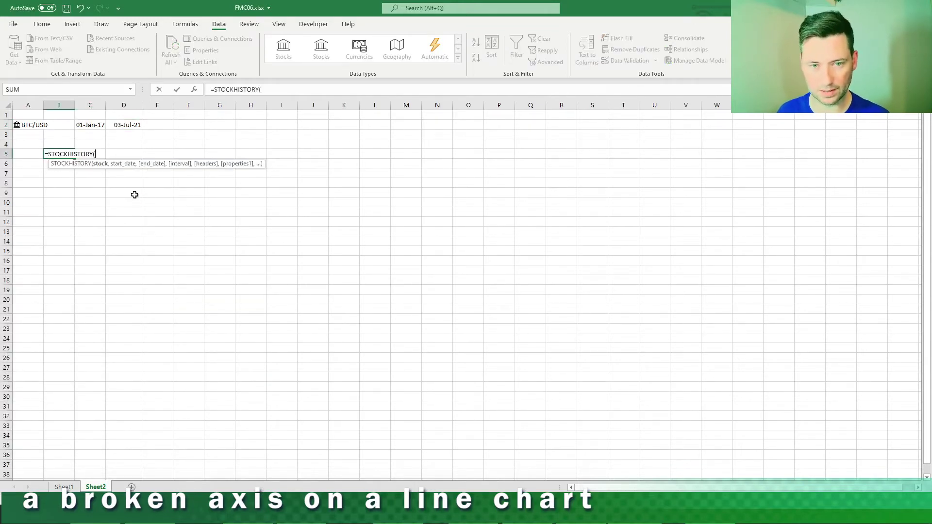
click(31, 125)
text(,)
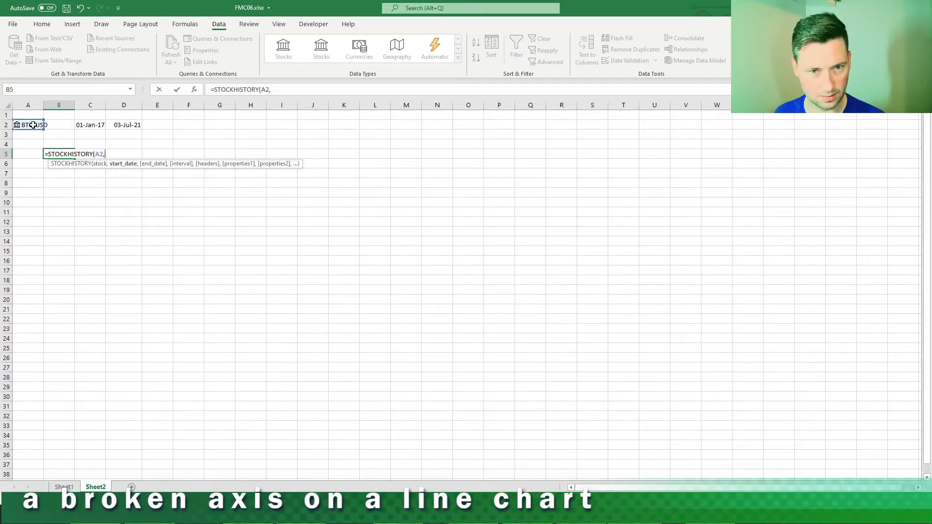
text(C2,)
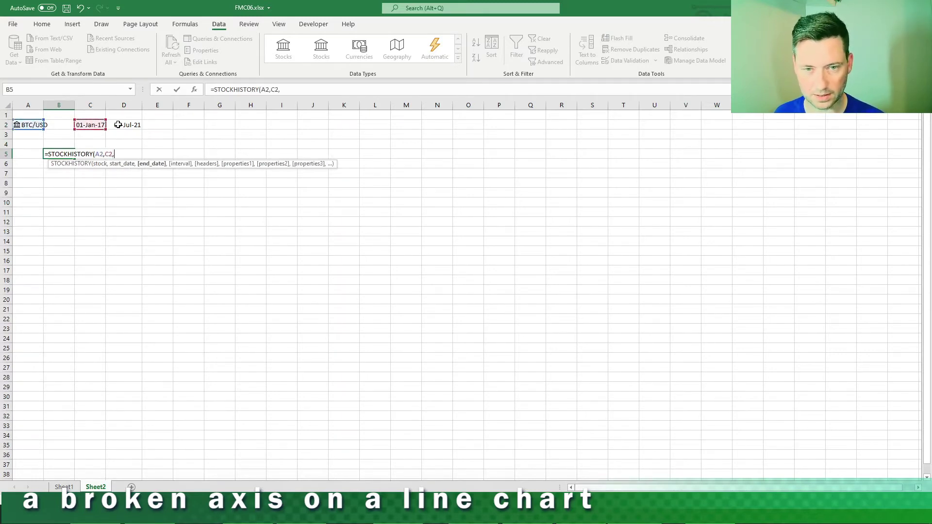
text(D2,)
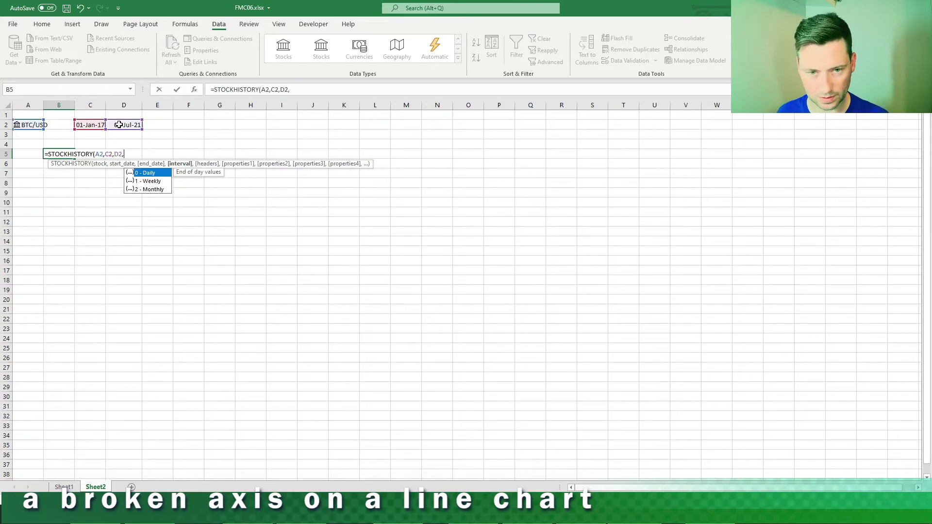
text(1)
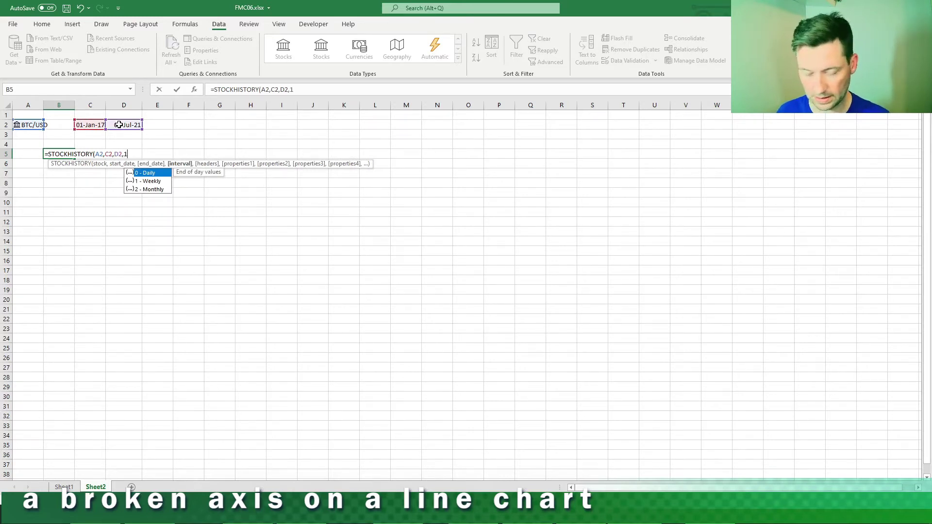
text(,1)
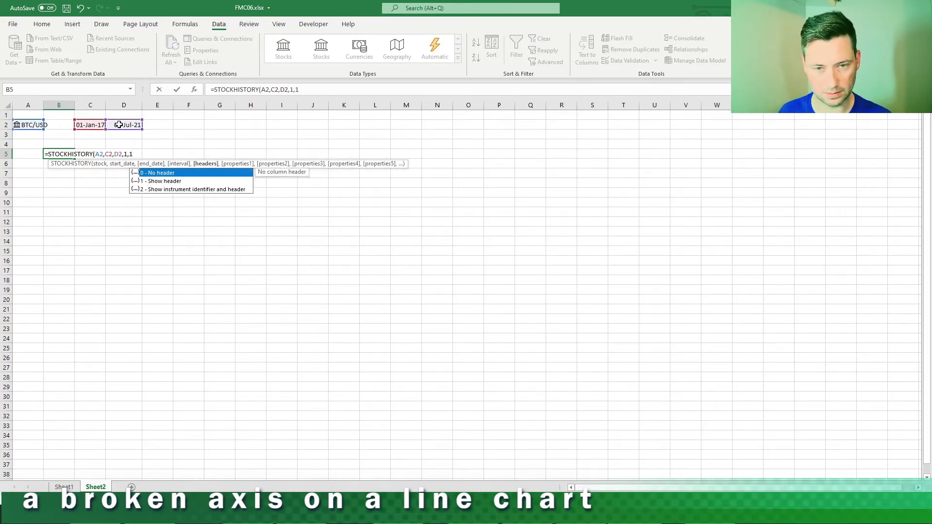
key(Return)
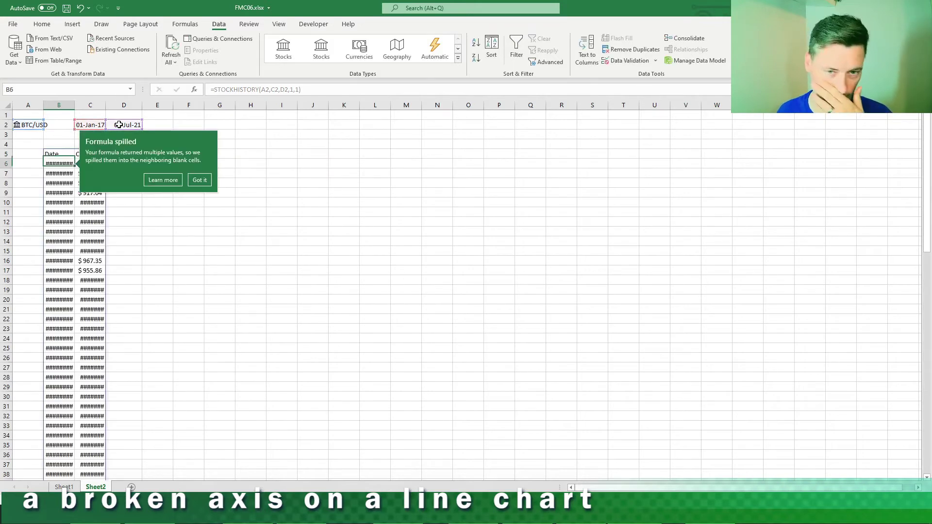
click(207, 179)
Autofit columns B and C so the Date and Close values display fully.
click(343, 202)
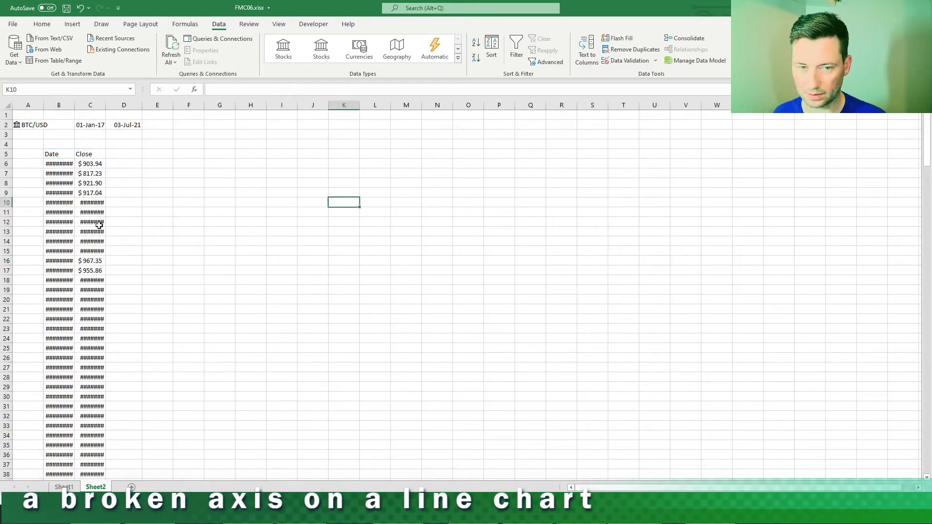
click(91, 222)
click(73, 104)
double_click(75, 102)
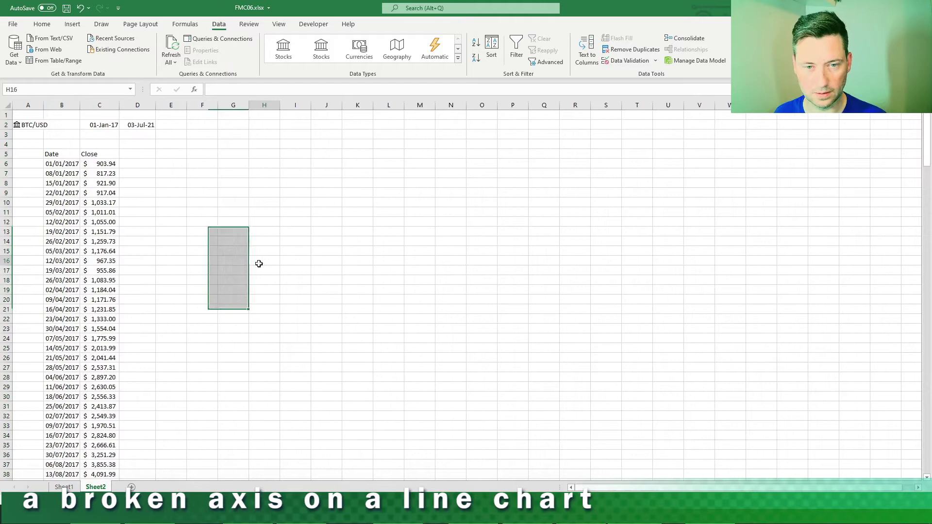
click(129, 219)
scroll(111, 276, down, 14)
scroll(111, 276, up, 14)
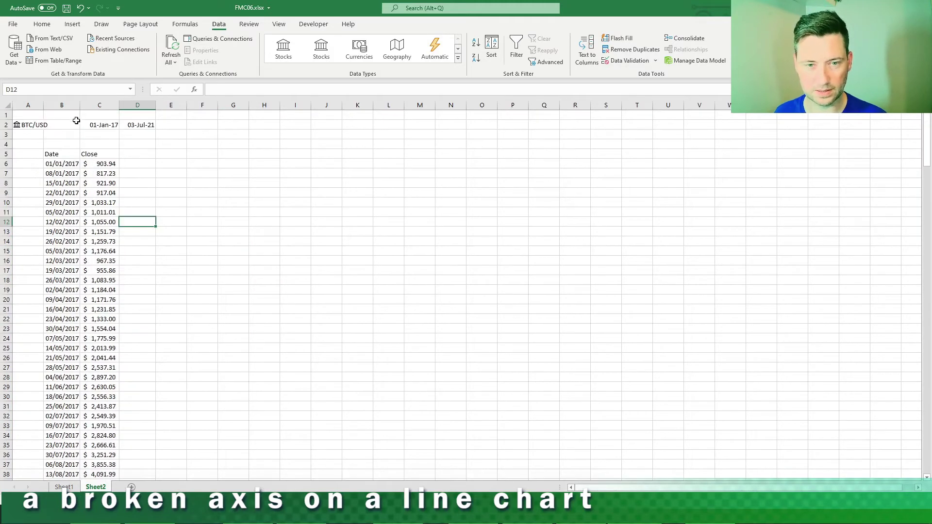
Paste C2's DD-MMM-YY formatting onto the whole Date column.
click(105, 125)
right_click(57, 102)
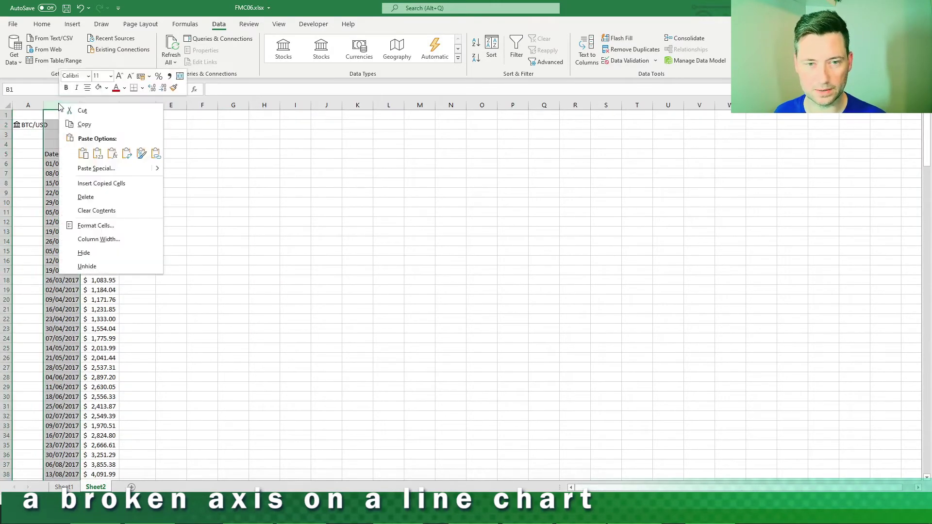
click(103, 169)
click(17, 138)
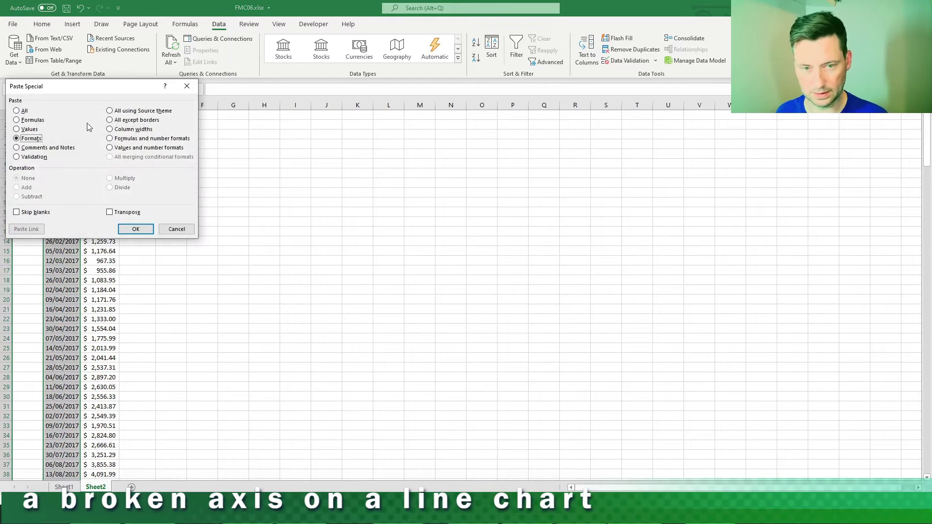
click(136, 229)
drag(236, 250, 236, 242)
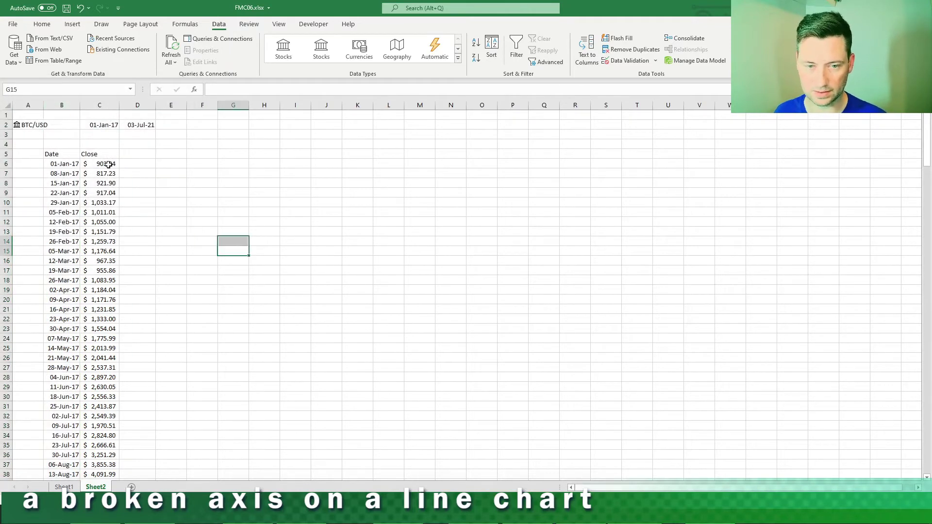
Check the Close spill range, then select the whole price table with Ctrl+A.
click(100, 114)
click(100, 212)
click(100, 281)
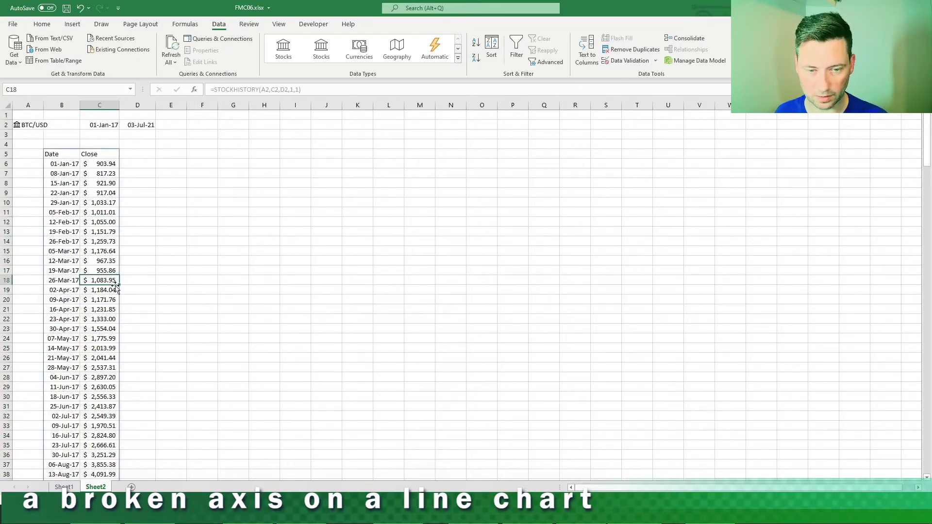
scroll(201, 334, down, 5)
scroll(201, 334, up, 5)
click(97, 193)
key(ctrl+a)
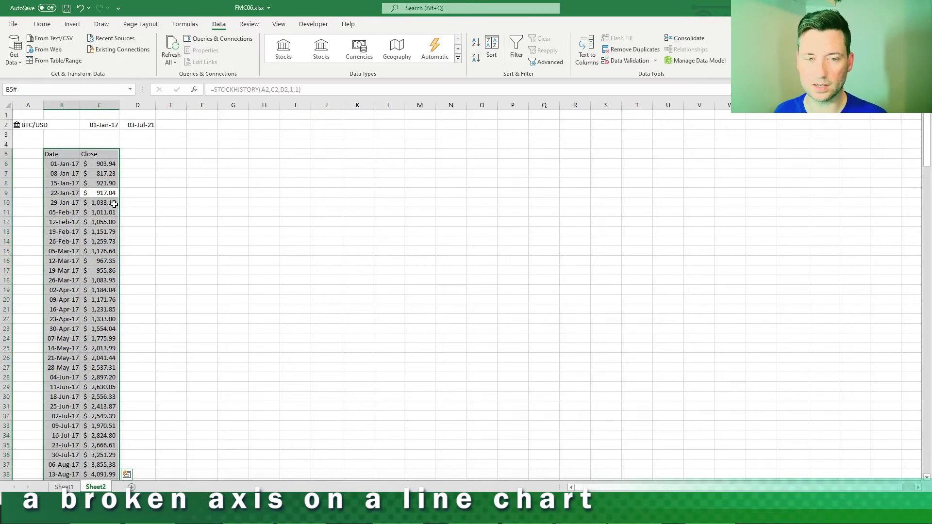
Insert a 2-D line chart of the Close prices and make a copy of it.
click(82, 25)
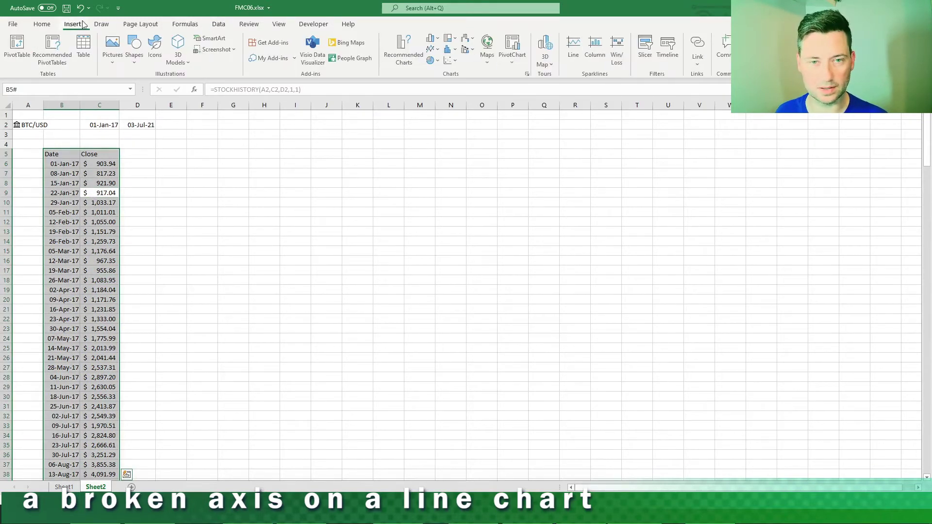
click(433, 49)
click(441, 83)
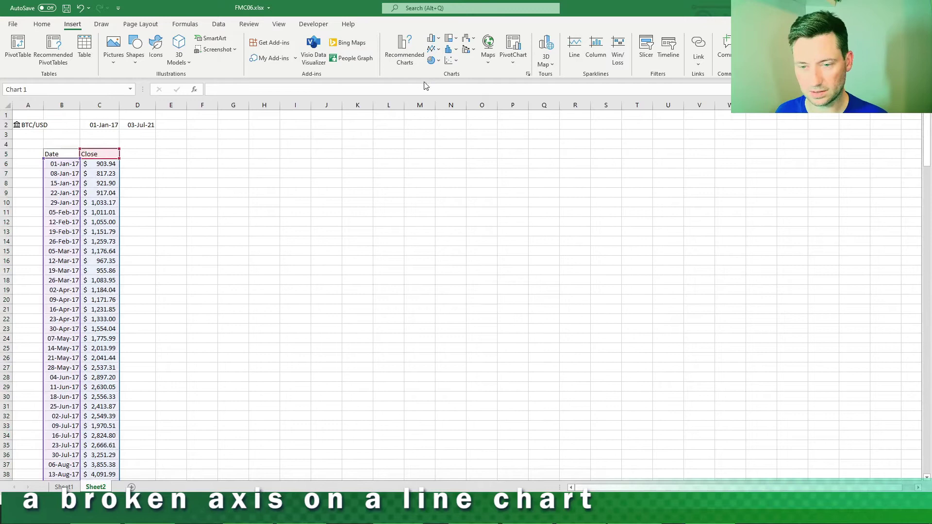
key(ctrl+d)
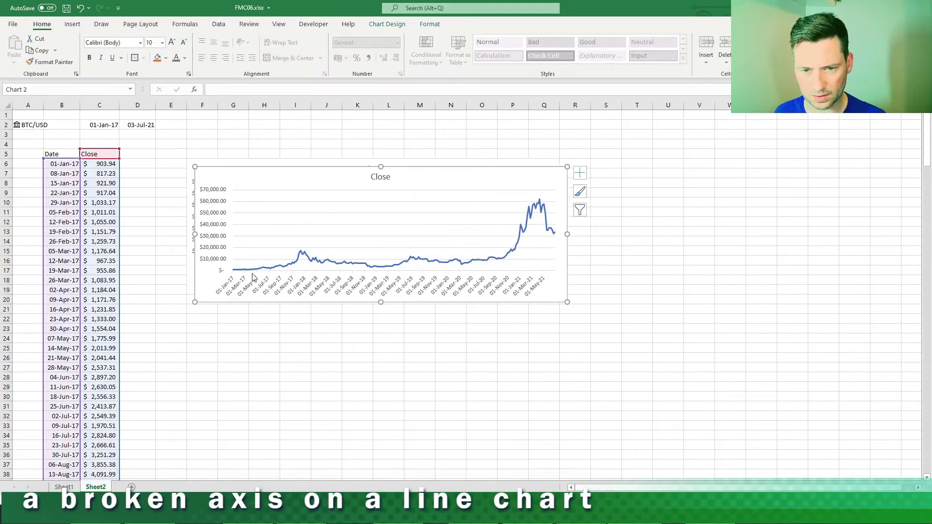
key(ctrl+v)
Arrange the three chart copies into a vertical stack, one above another.
click(235, 175)
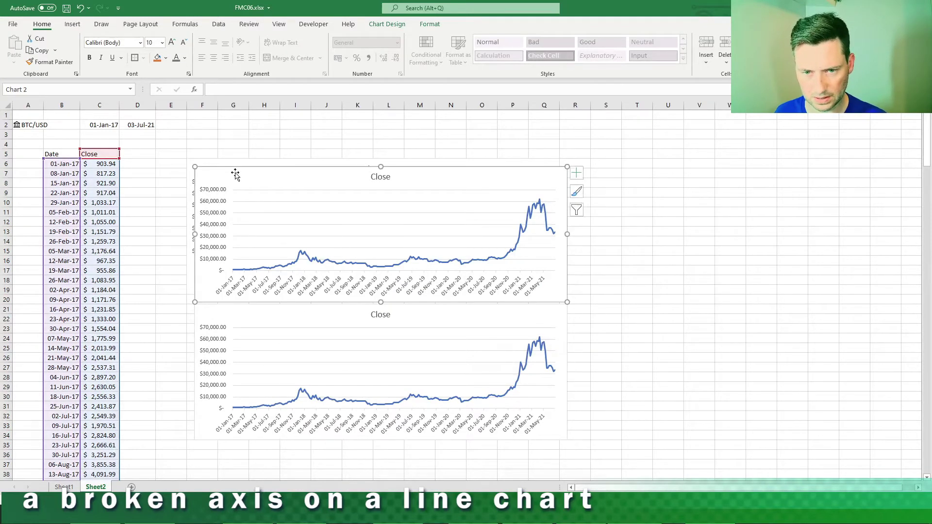
drag(235, 175, 227, 274)
double_click(220, 157)
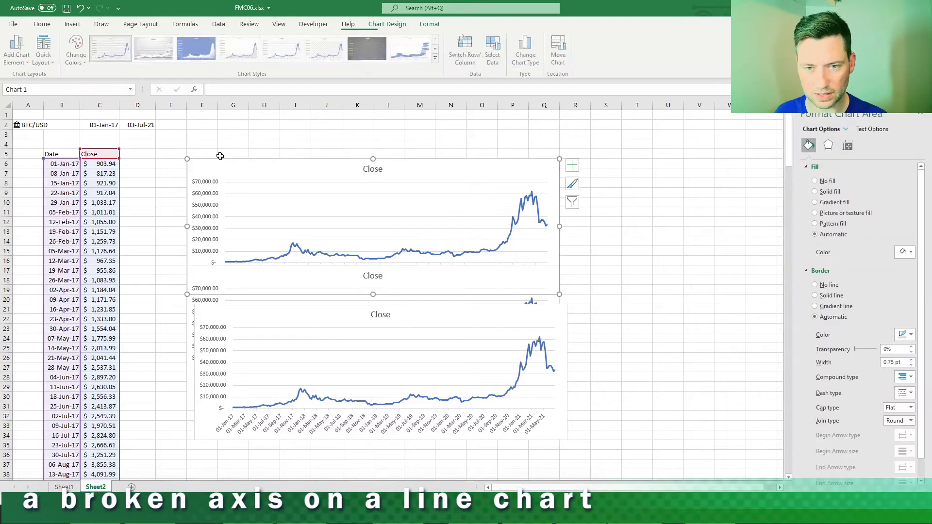
key(ctrl+v)
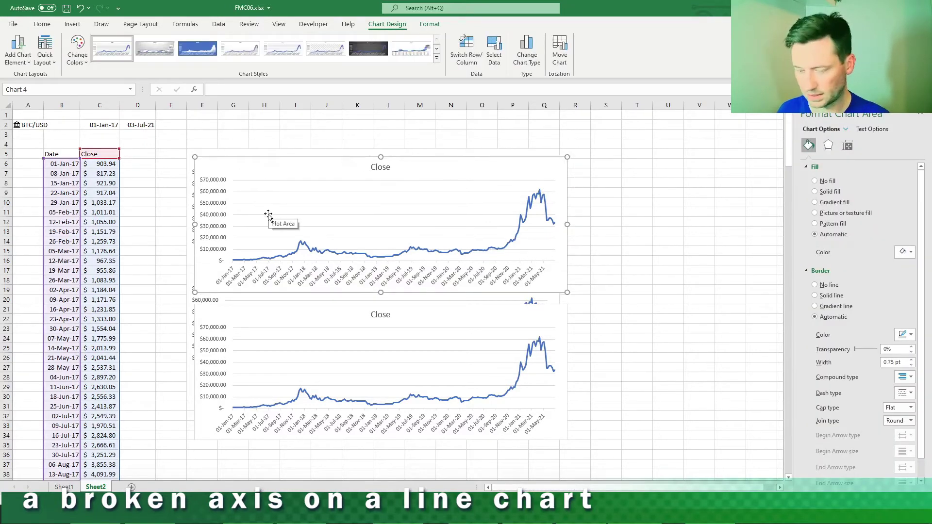
key(ctrl+z)
drag(241, 303, 230, 345)
click(239, 280)
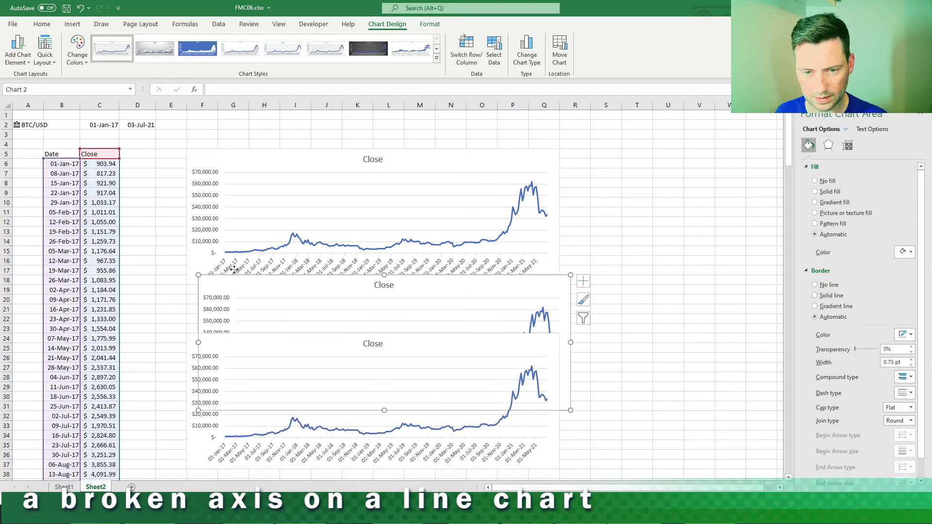
drag(235, 269, 222, 233)
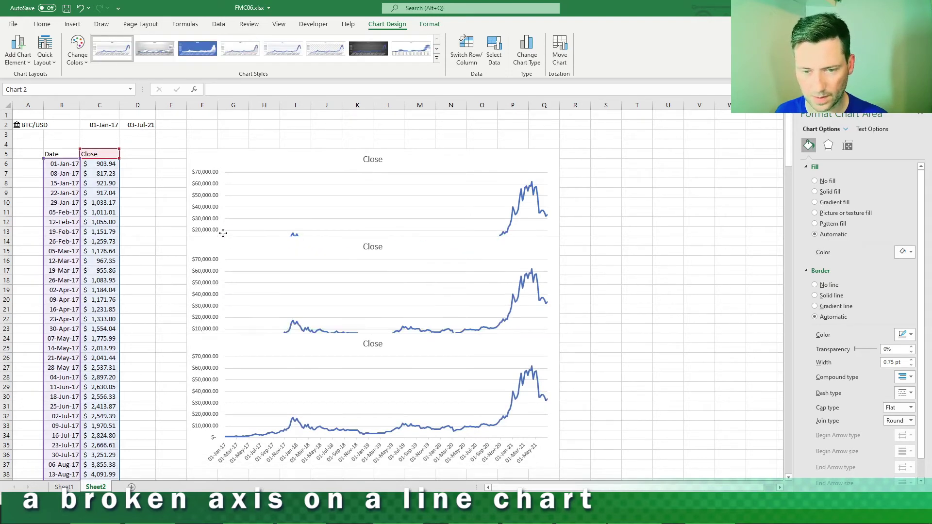
Select the bottom chart's vertical value axis.
click(246, 201)
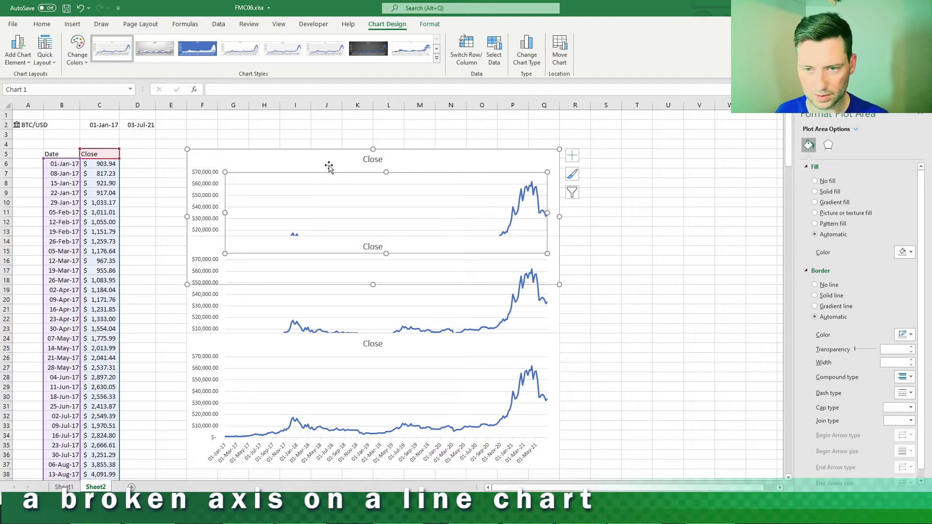
click(317, 296)
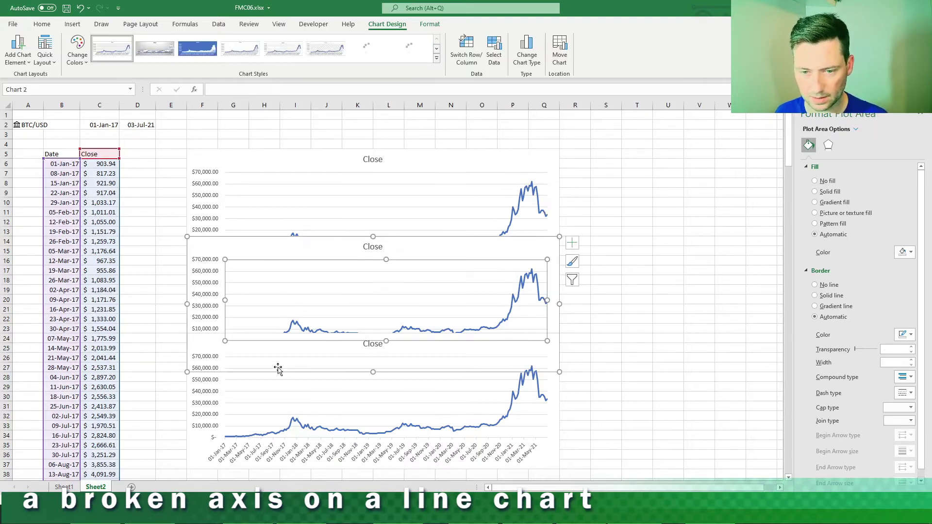
click(290, 381)
click(213, 416)
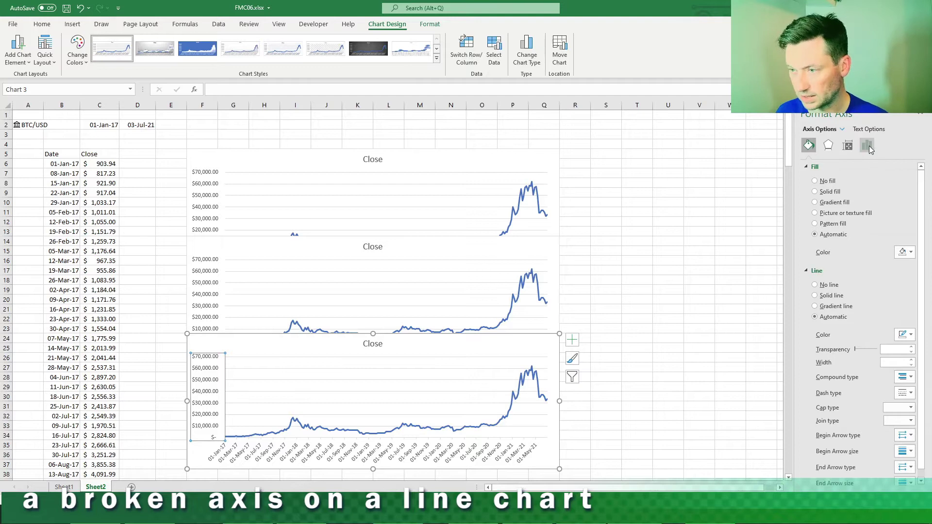
Set the bottom chart's value axis bounds to minimum 500 and maximum 5000.
click(867, 146)
click(827, 166)
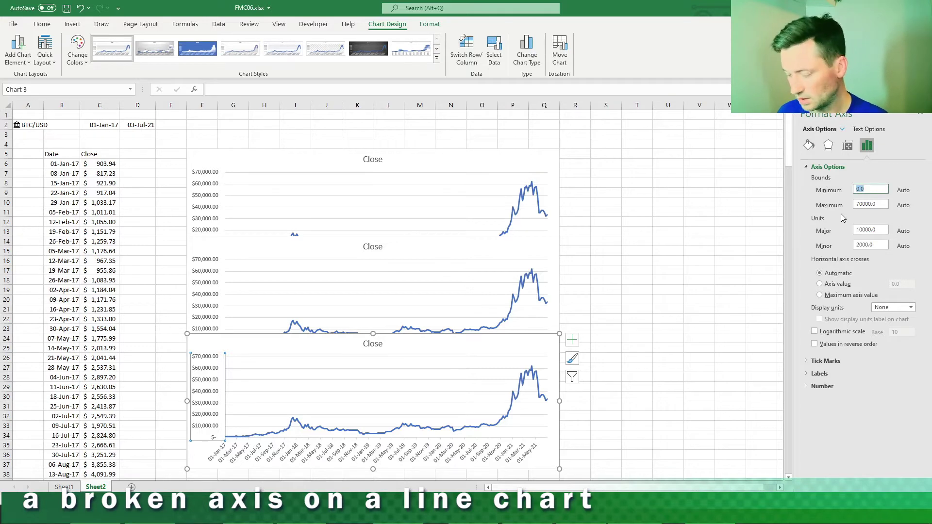
key(Return)
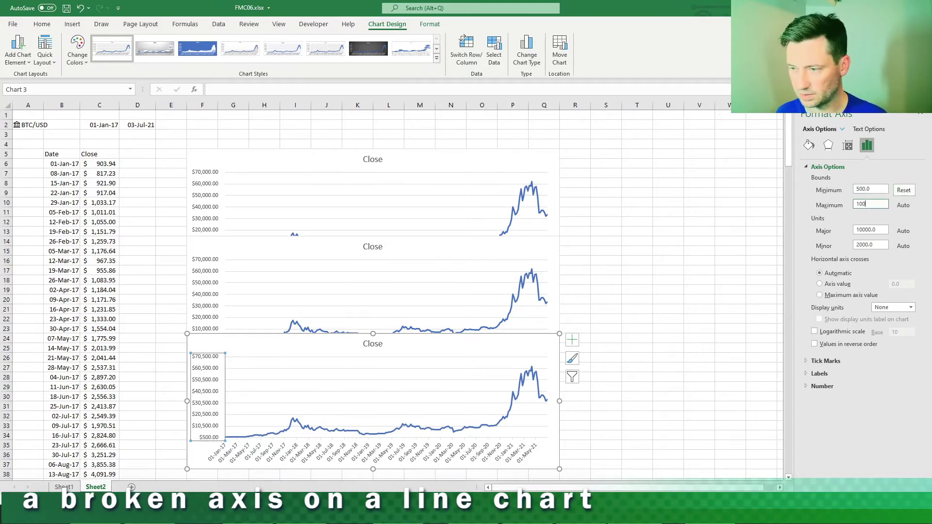
key(Return)
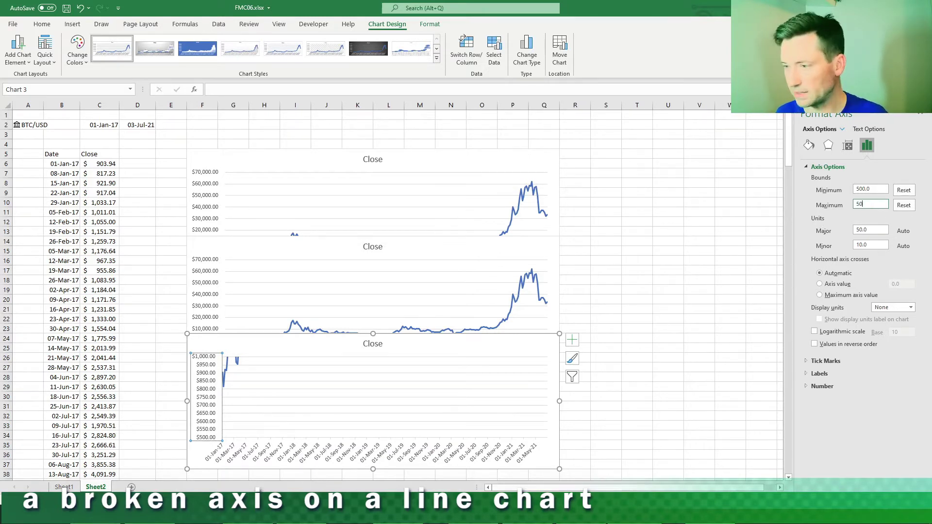
key(Return)
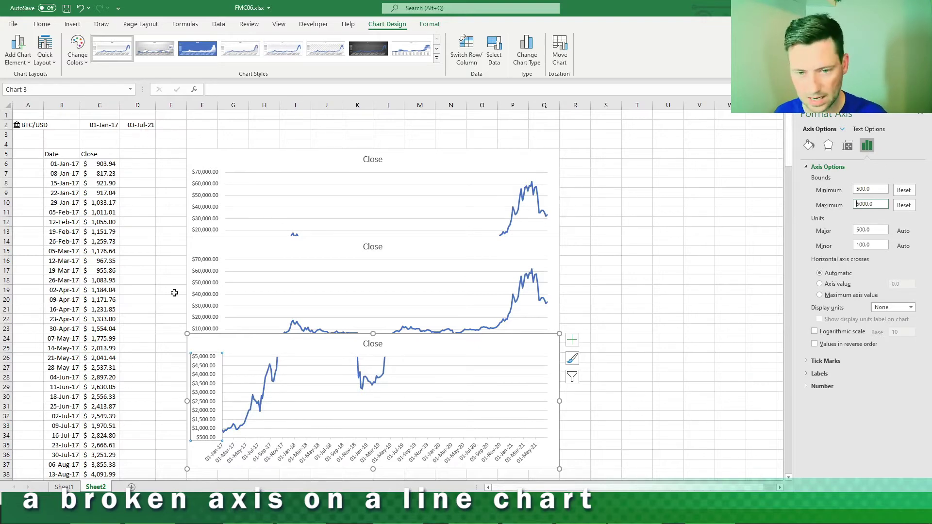
Set the middle chart's value axis bounds to 4000 minimum and 25000 maximum.
click(206, 293)
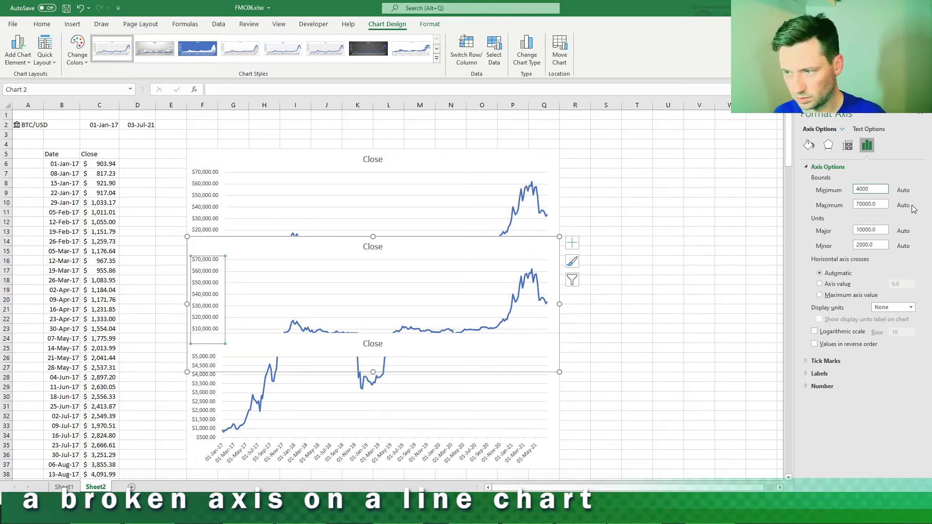
text(4000)
key(Tab)
text(250)
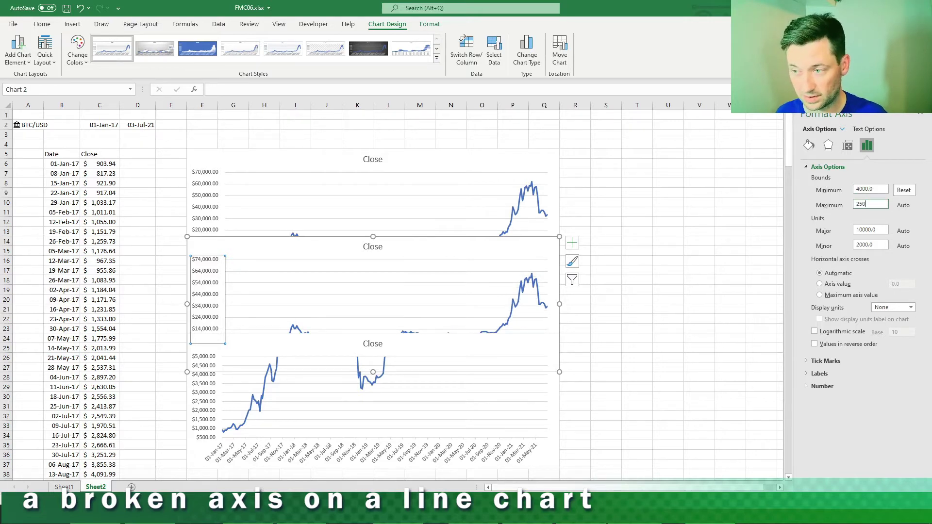
text(00)
key(Return)
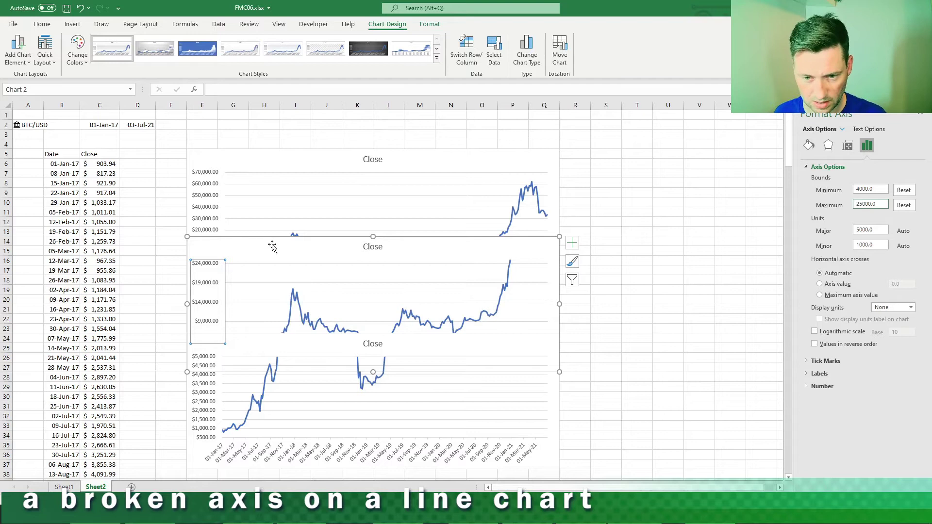
Set the top chart's axis minimum to 20000 and shrink the middle chart.
click(206, 209)
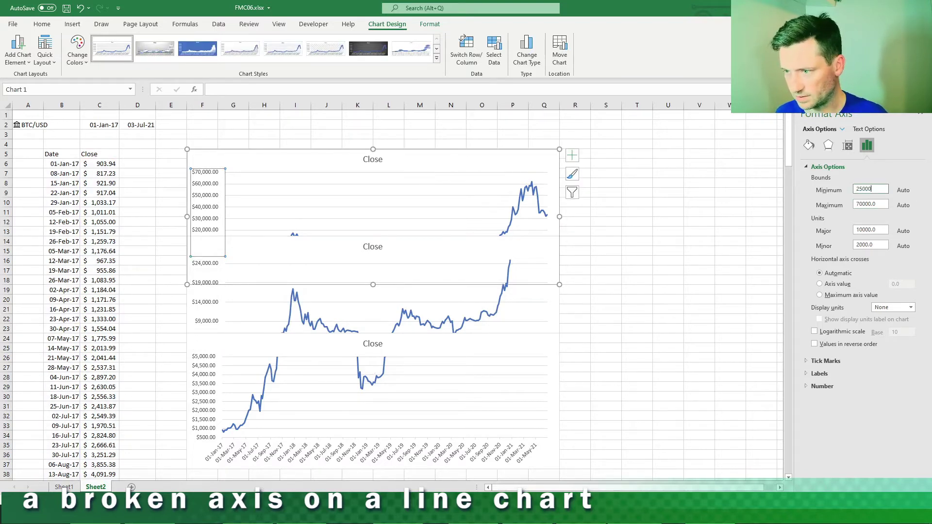
text(25000)
key(Return)
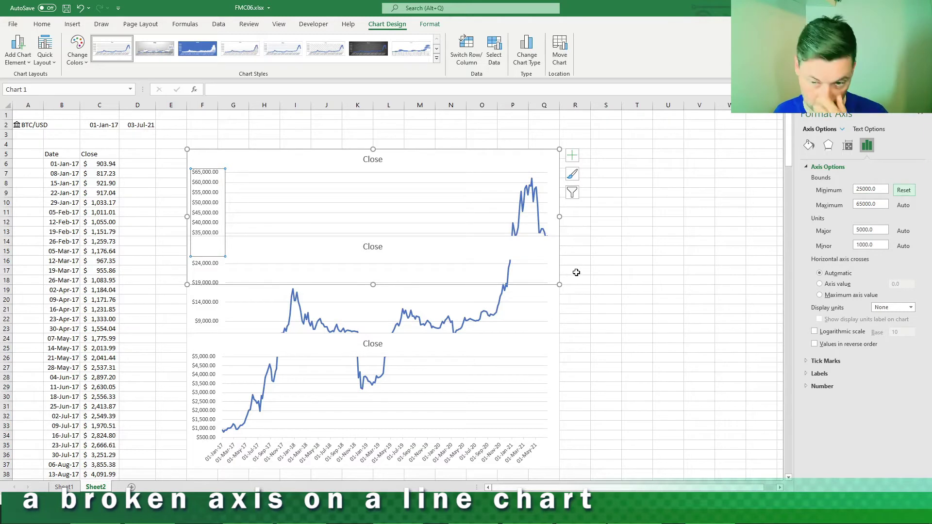
double_click(871, 189)
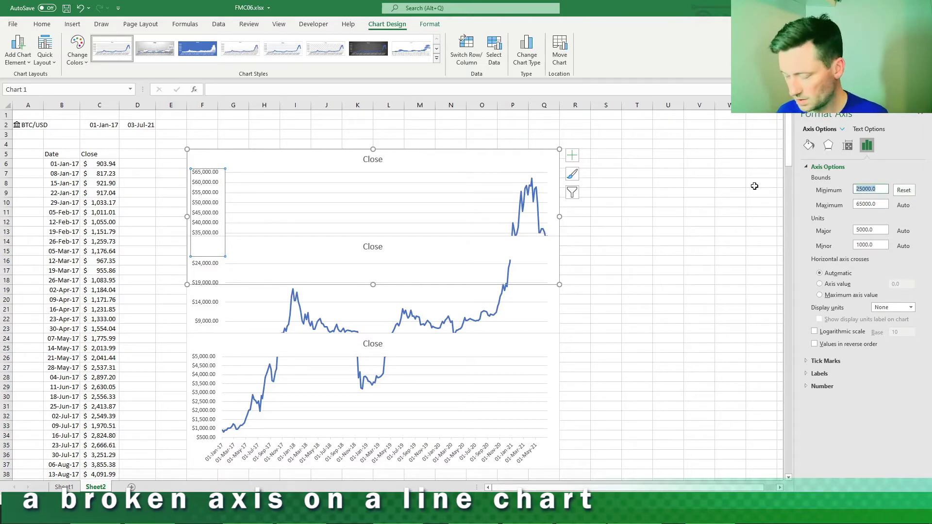
text(20)
key(Return)
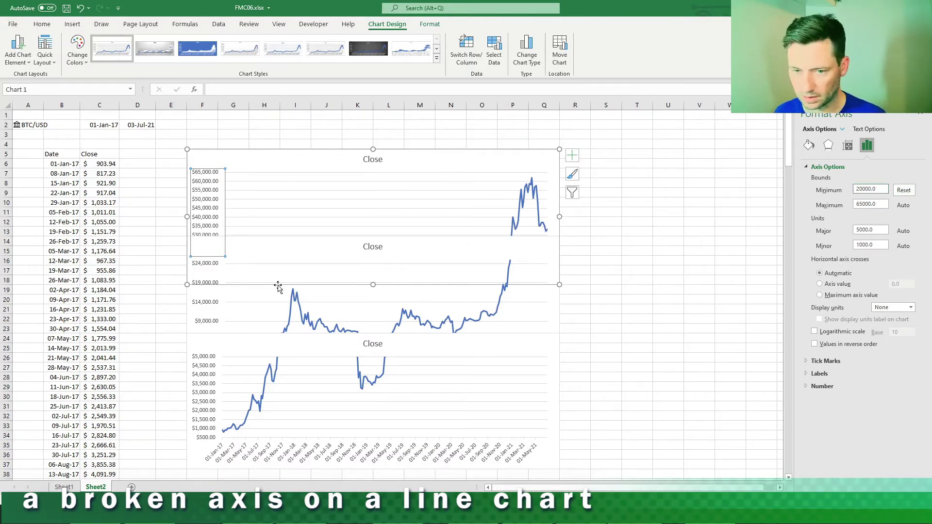
click(415, 242)
drag(374, 237, 375, 268)
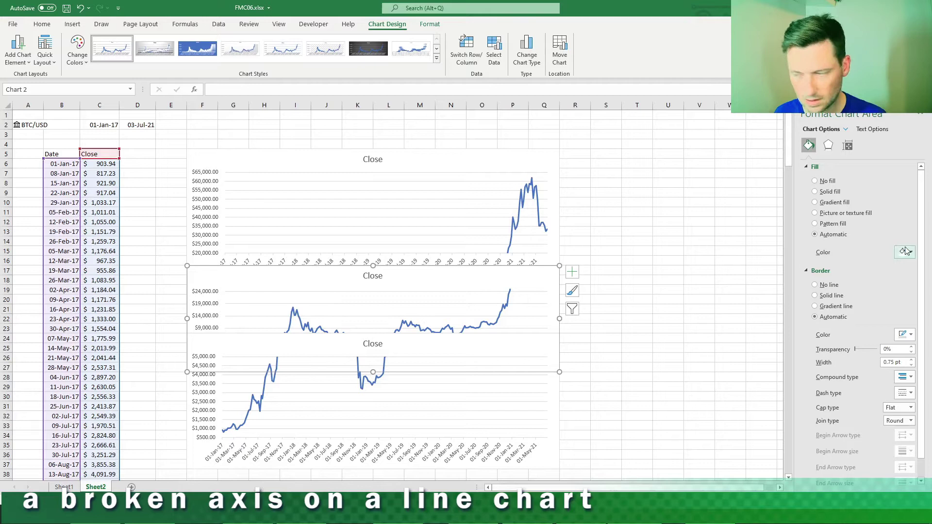
Set the top axis minimum and the middle axis maximum both to 18000.
click(512, 255)
click(216, 217)
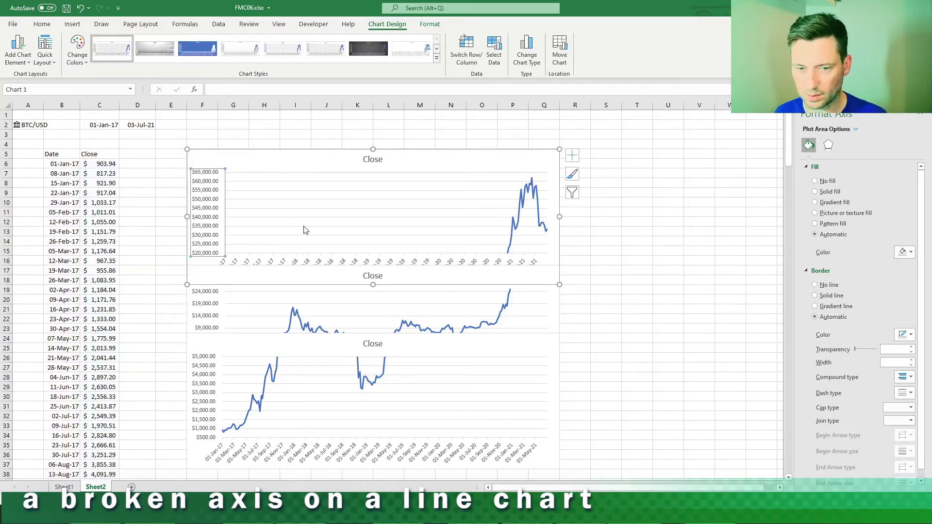
click(867, 145)
click(869, 167)
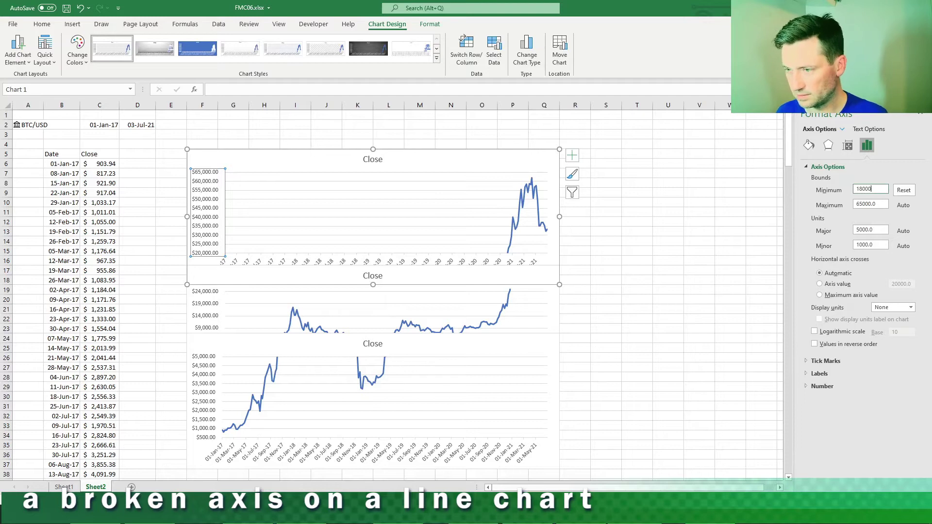
key(Return)
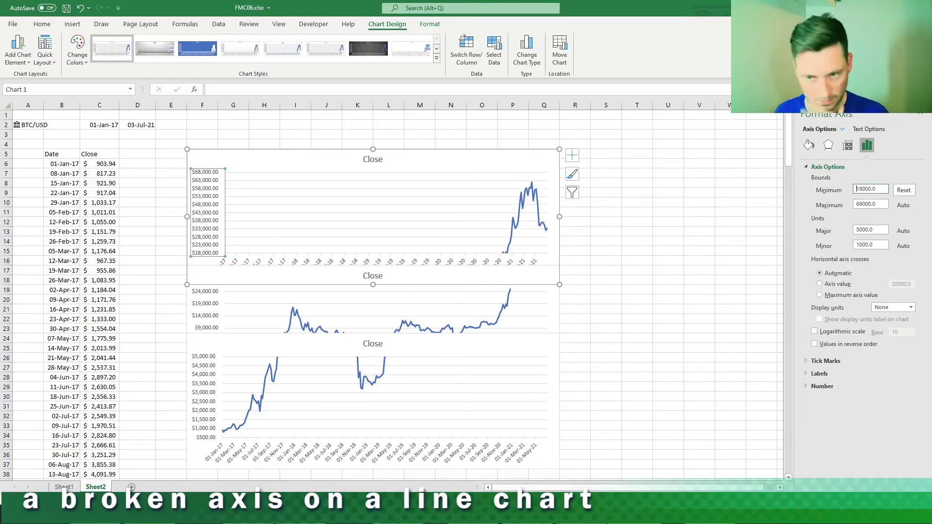
click(210, 309)
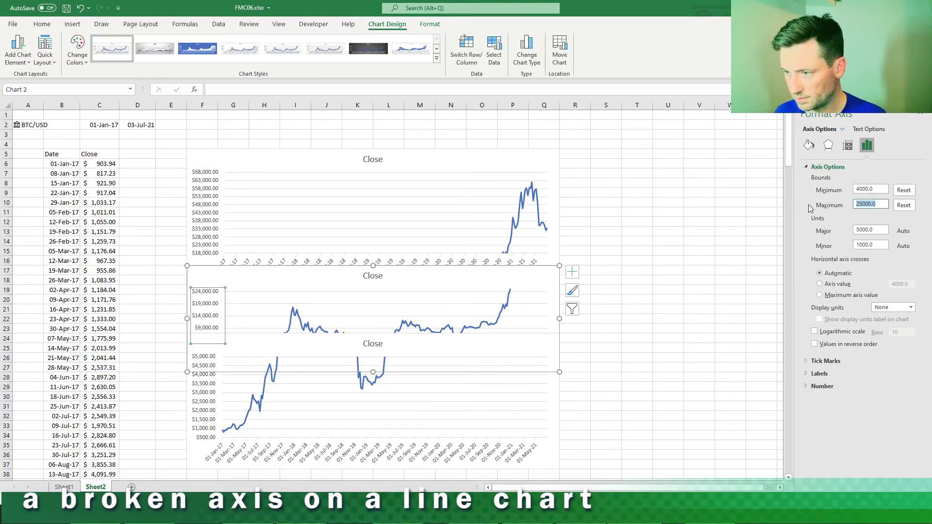
key(Return)
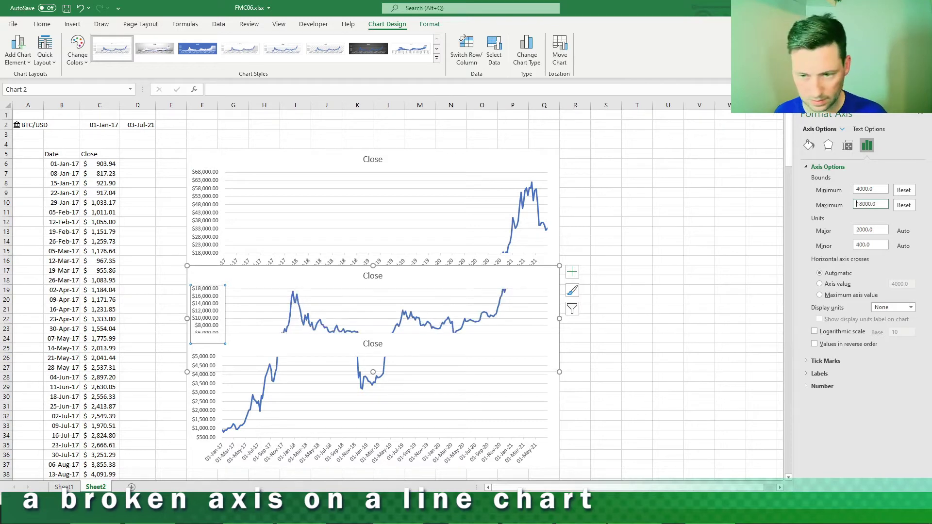
click(545, 241)
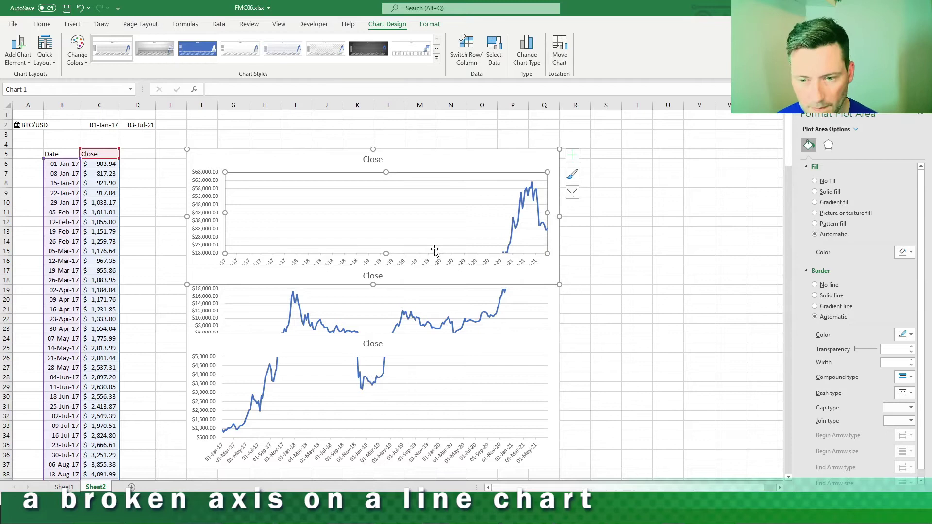
Delete the Close titles from the bottom, middle and top charts.
click(379, 349)
key(Delete)
click(371, 277)
key(Delete)
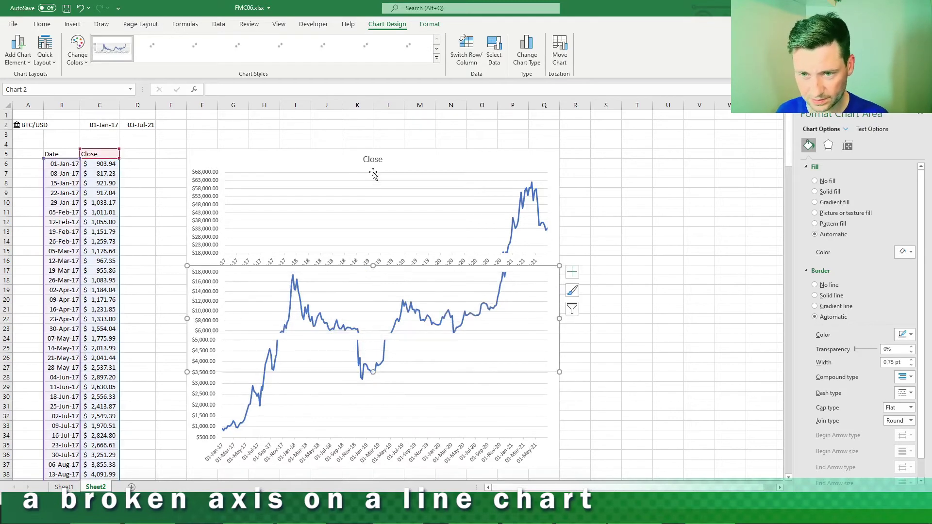
click(372, 160)
key(Delete)
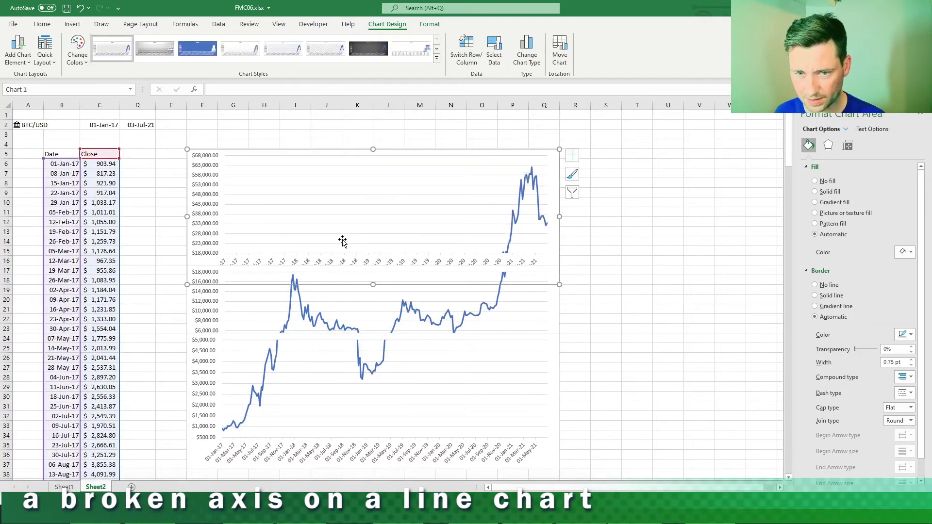
Set the top axis major unit to 10000 and the middle axis to 5000.
click(402, 379)
click(191, 289)
click(190, 289)
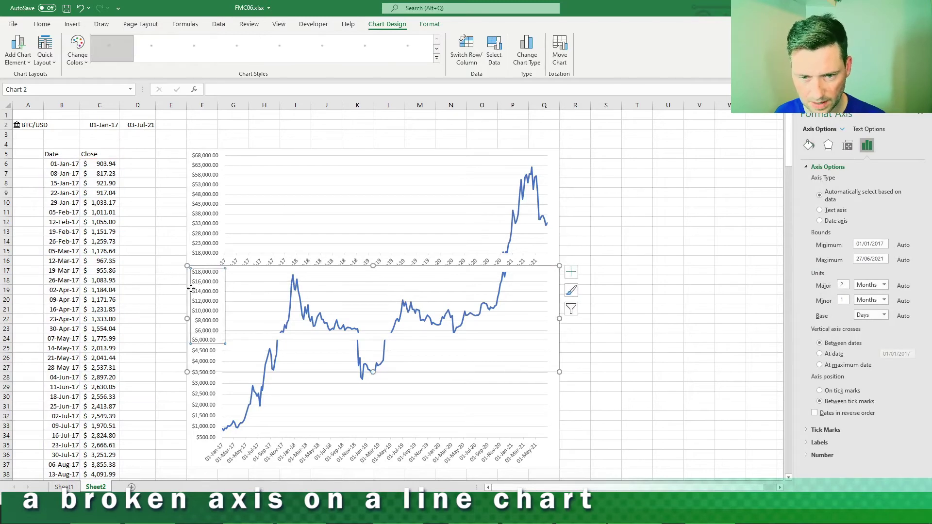
click(207, 213)
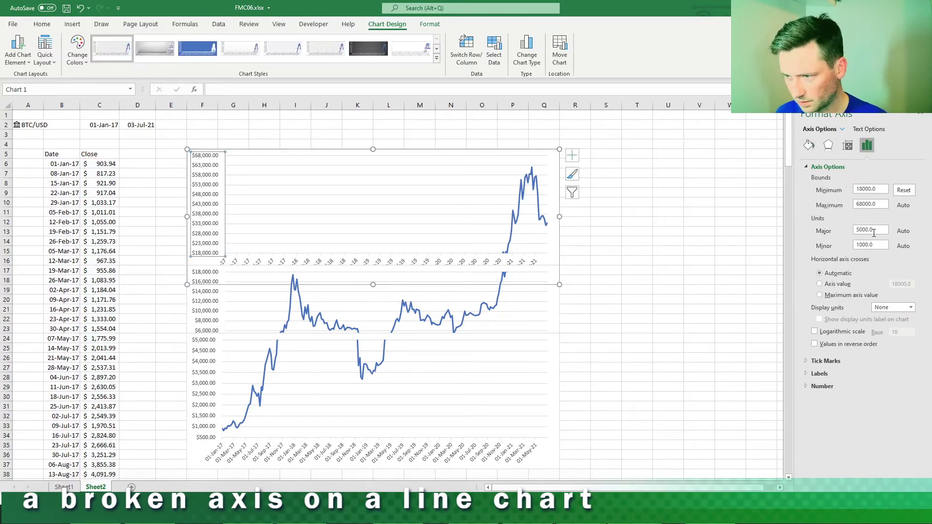
click(831, 236)
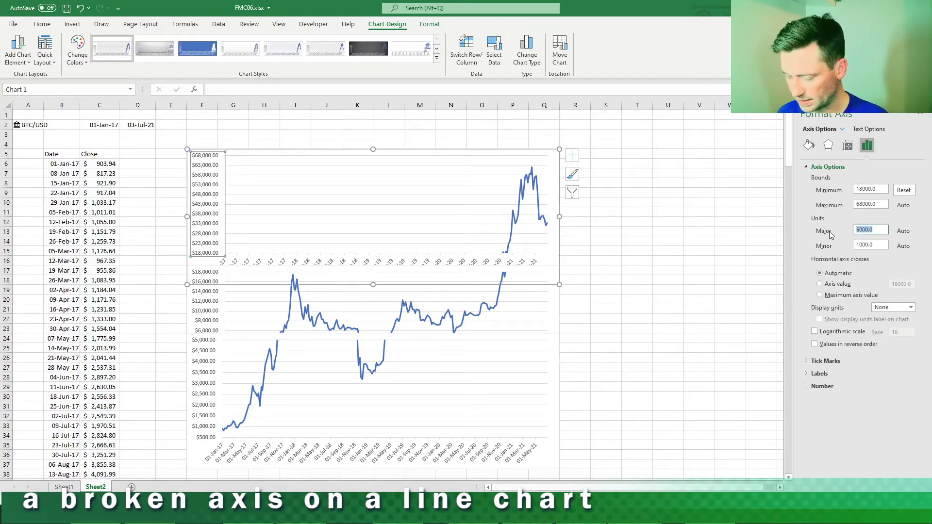
text(10000)
key(Return)
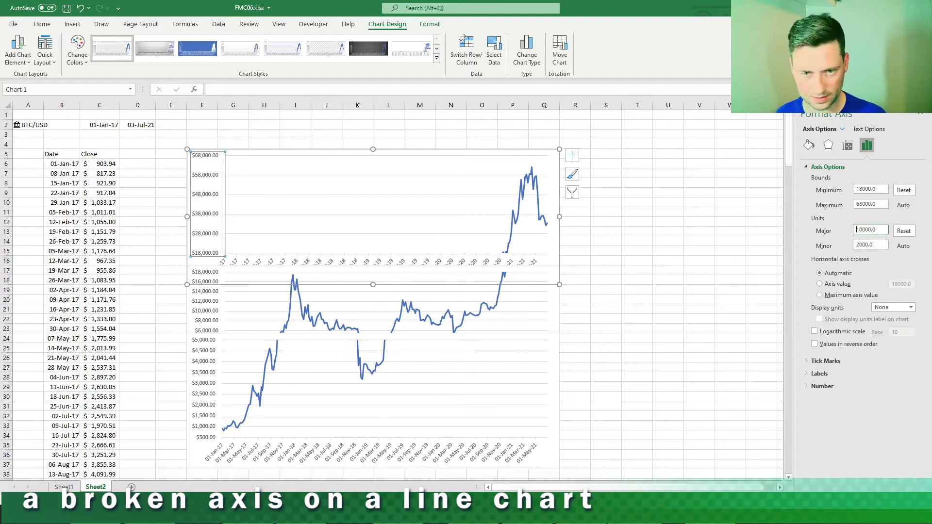
click(204, 292)
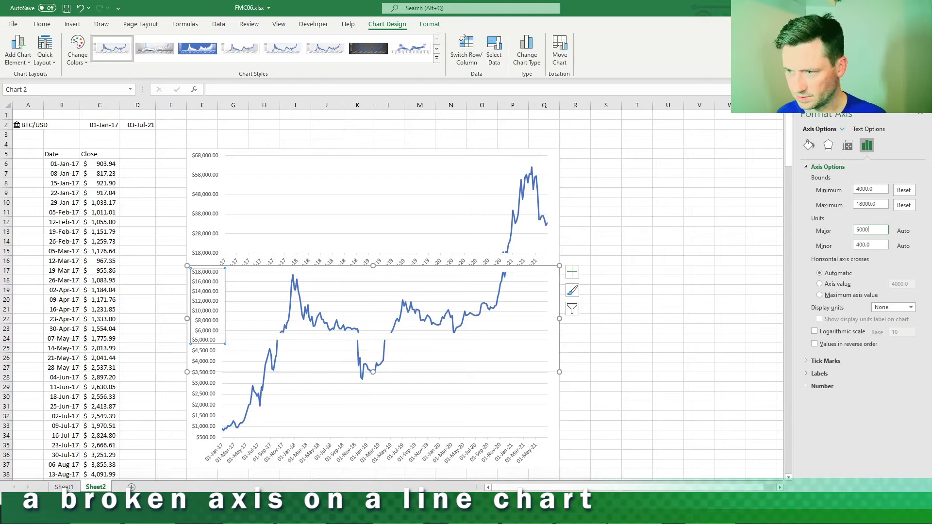
key(Return)
Set the bottom chart's value axis major unit to 1000.
click(207, 388)
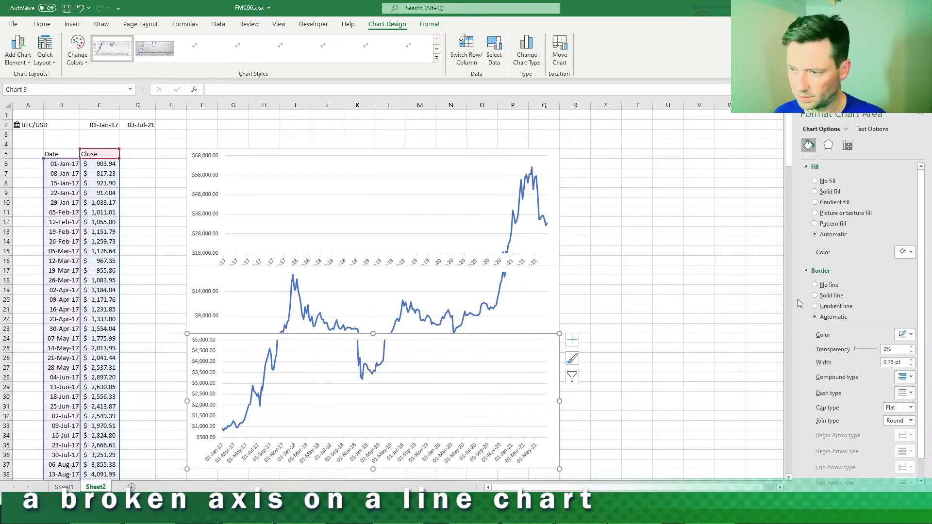
click(200, 367)
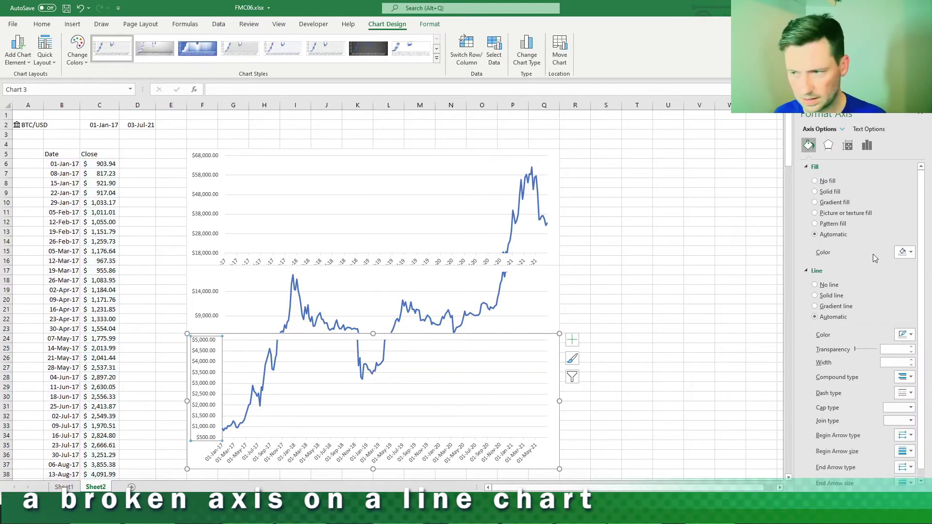
click(869, 147)
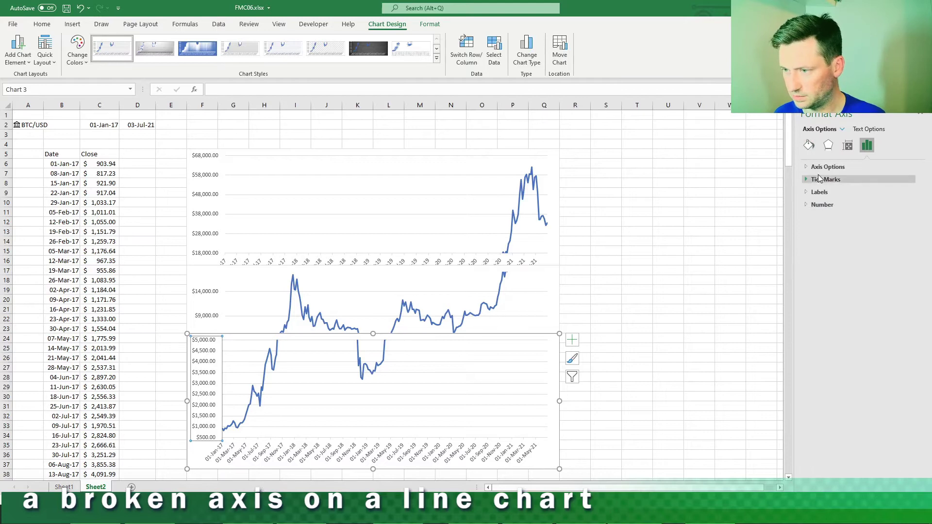
click(828, 166)
double_click(863, 230)
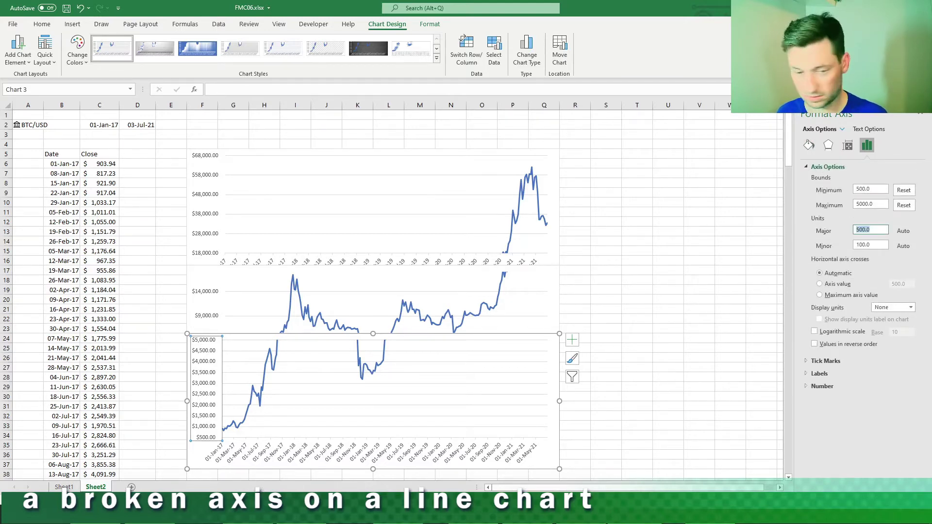
text(2000)
key(Return)
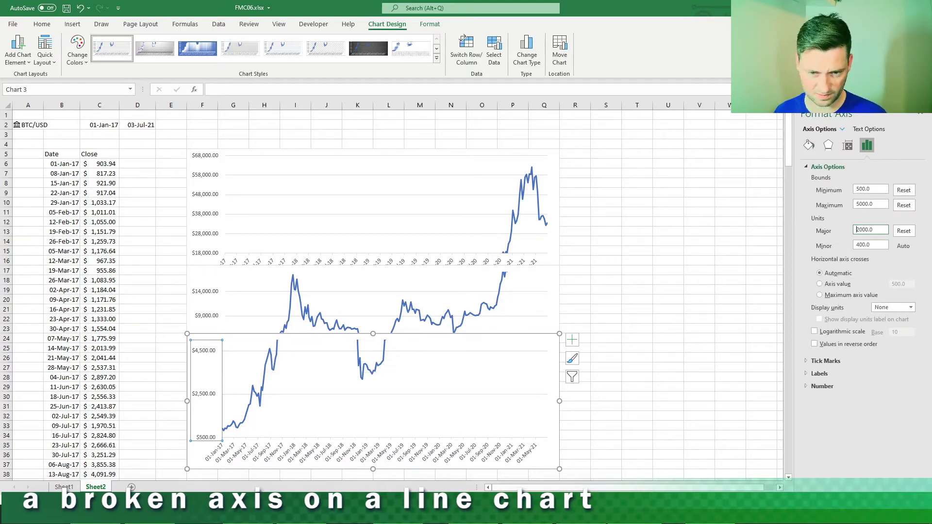
drag(881, 230, 806, 224)
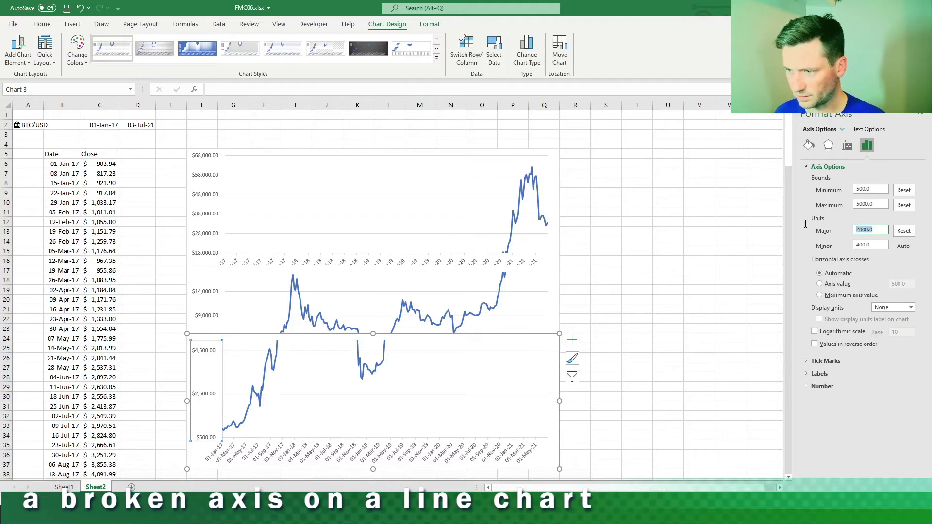
text(1000)
key(Return)
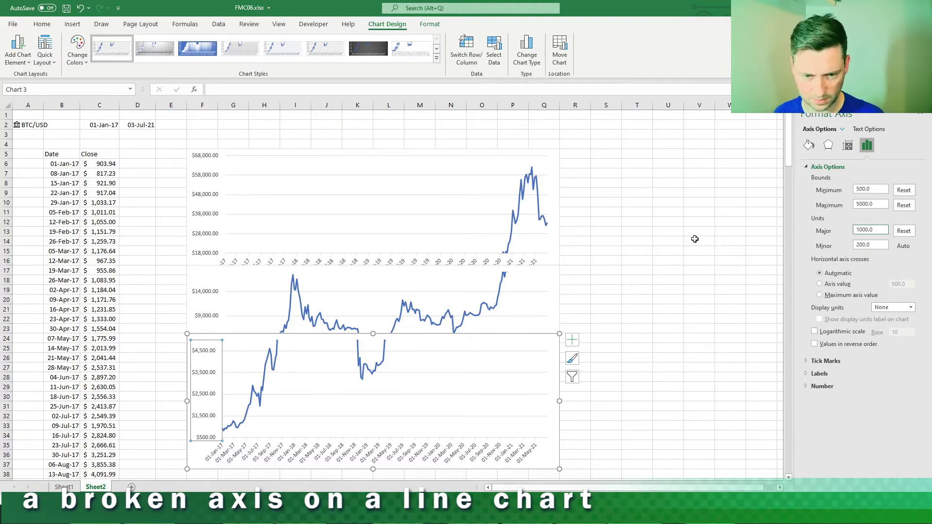
Move the bottom chart slightly down to align it with the stack.
click(629, 341)
click(373, 335)
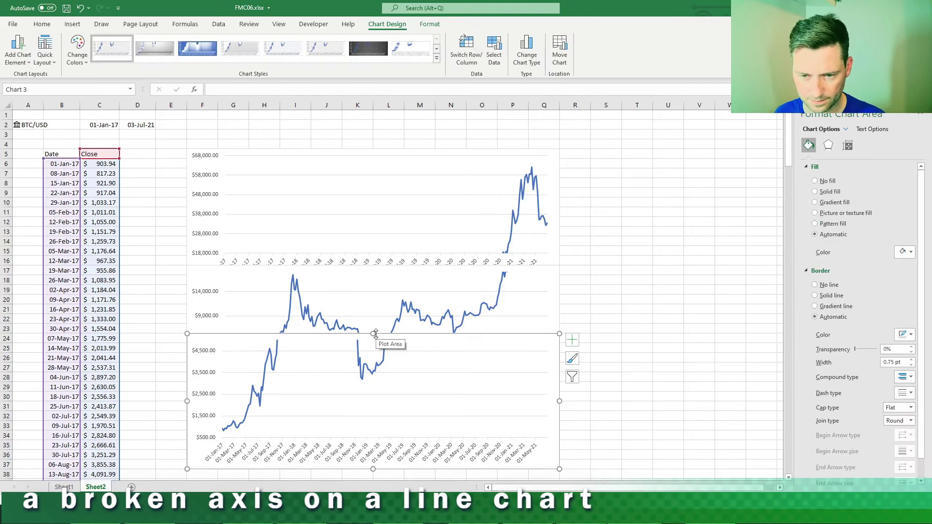
drag(374, 335, 376, 349)
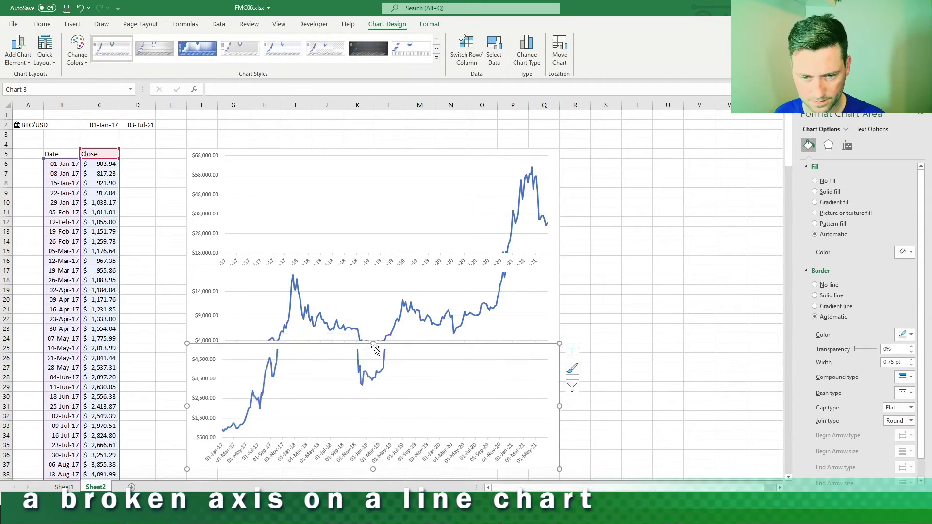
click(225, 333)
Set the top chart's value axis labels to 0 decimal places.
click(218, 181)
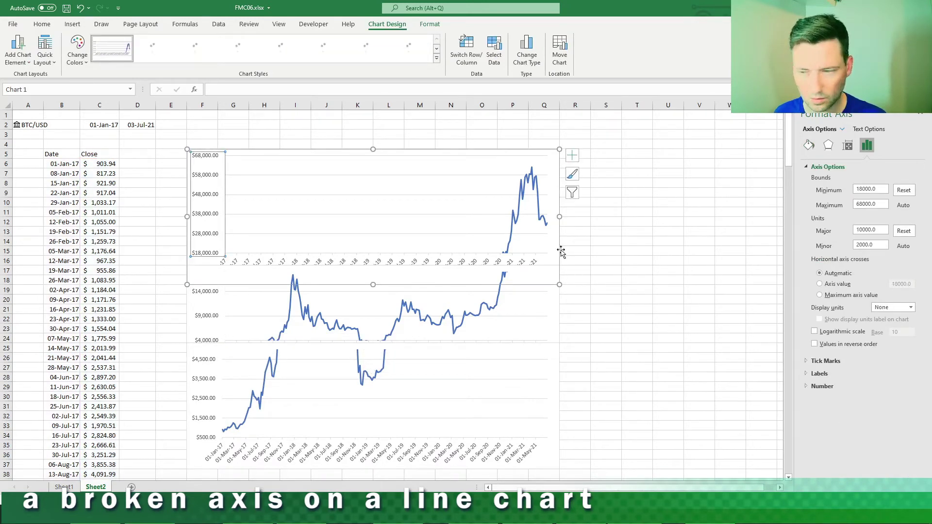
click(824, 389)
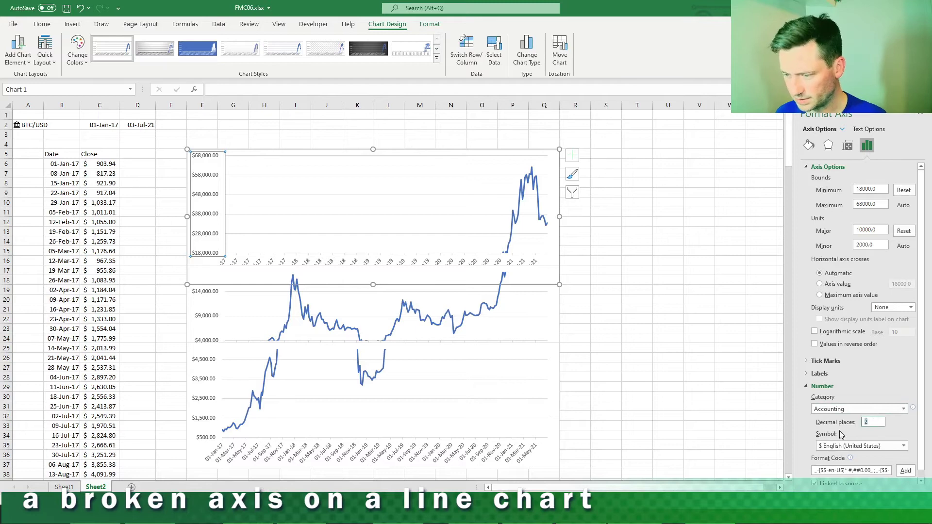
text(0)
key(Return)
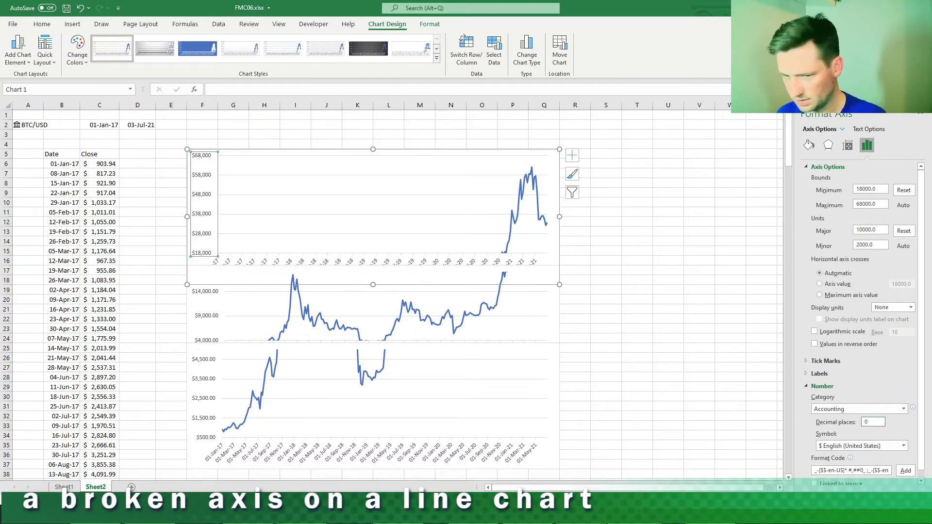
Give the middle and bottom value axes 0 decimal places, then select the top chart's date axis.
click(210, 309)
click(198, 294)
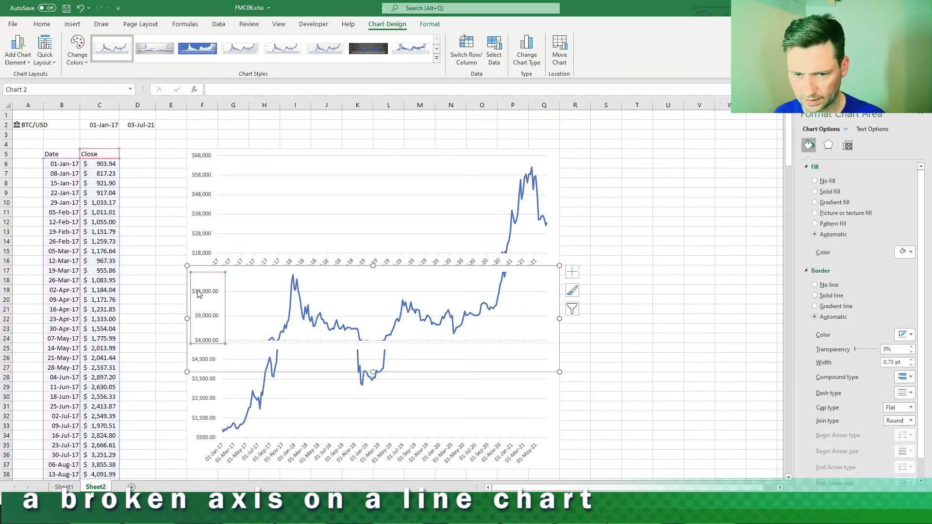
scroll(859, 330, down, 1)
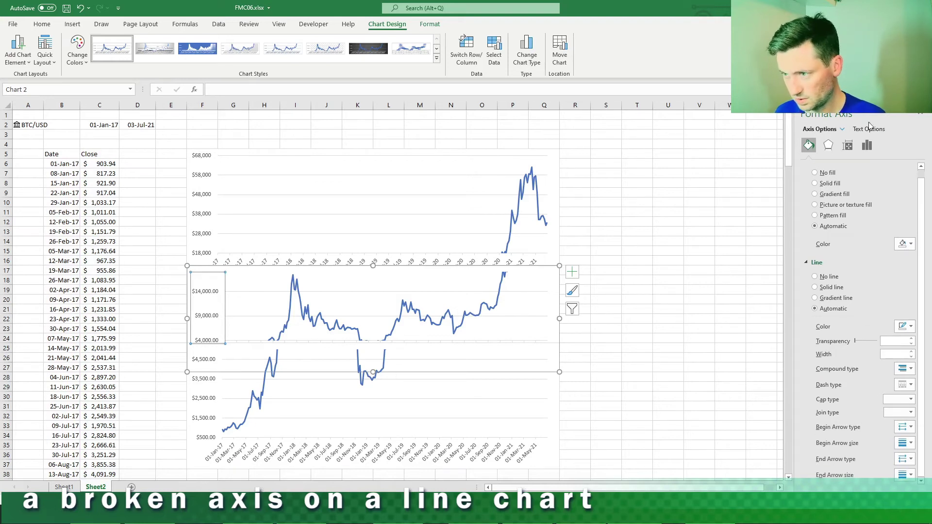
click(867, 145)
click(817, 206)
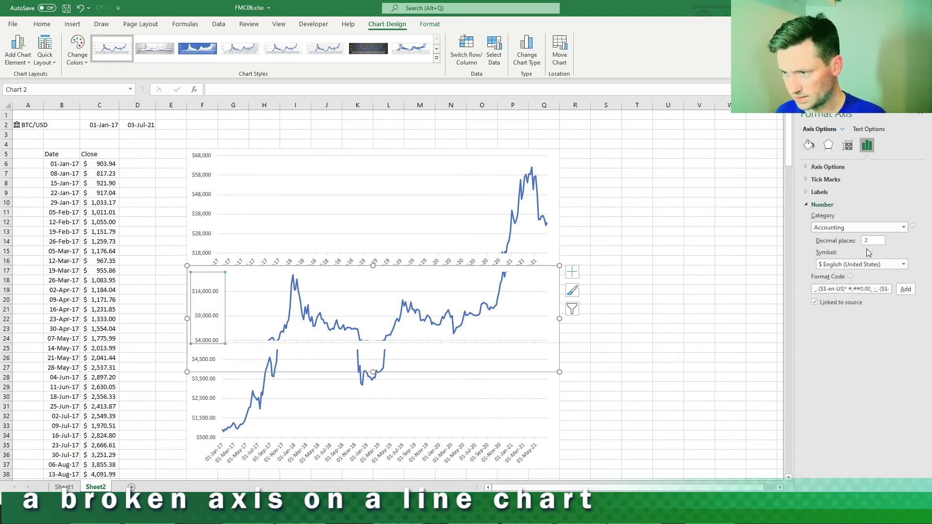
click(212, 387)
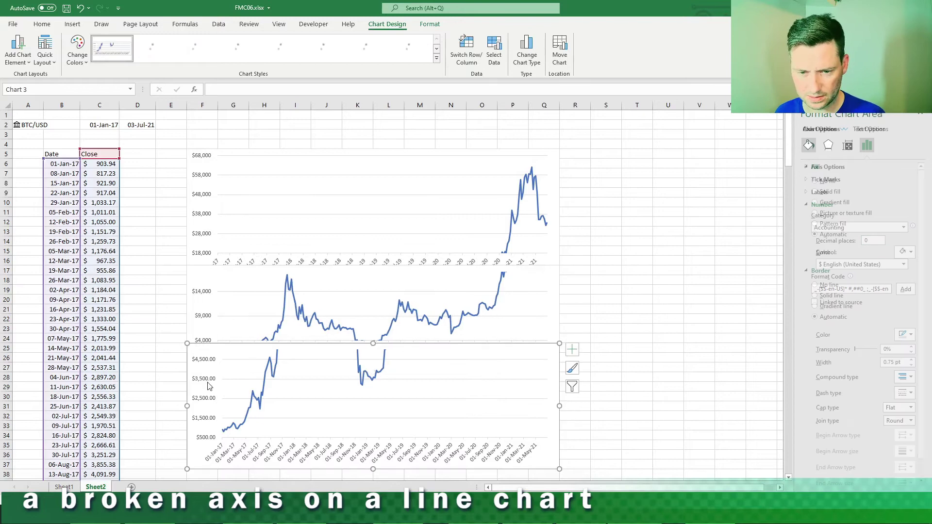
click(870, 148)
click(824, 206)
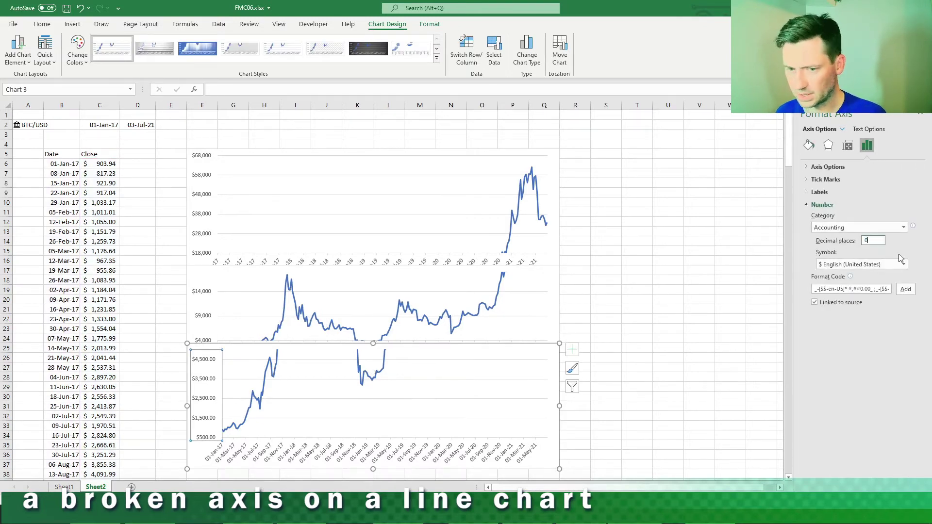
text(0)
key(Return)
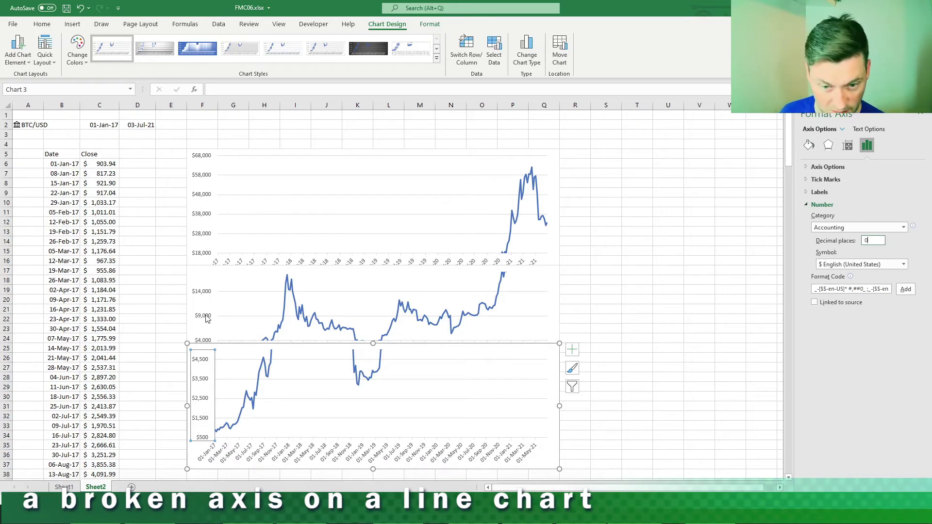
click(204, 330)
click(199, 259)
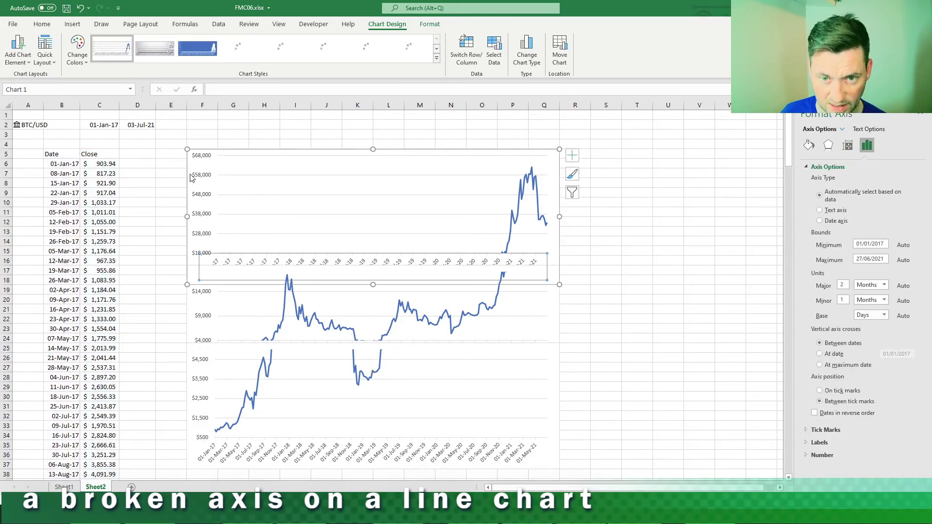
Draw a thin vertical straight line along the left edge of the stacked charts.
click(68, 24)
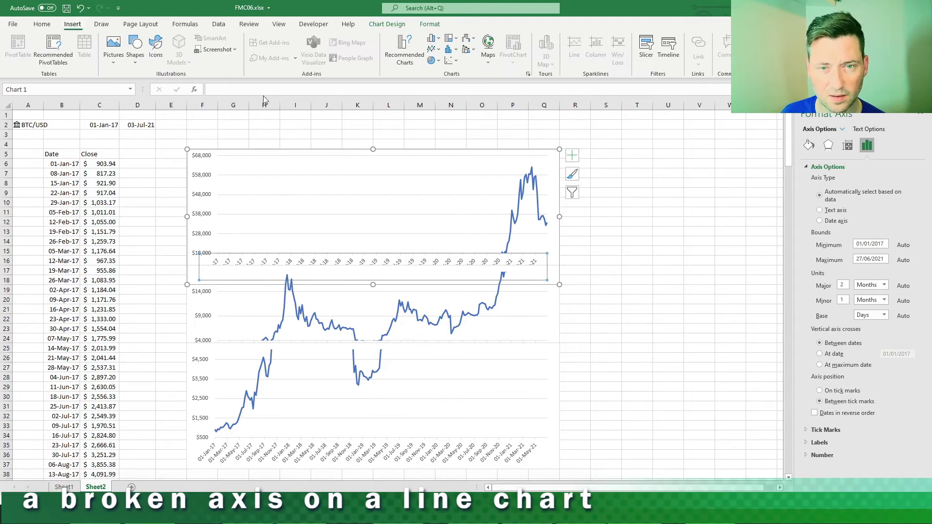
click(136, 49)
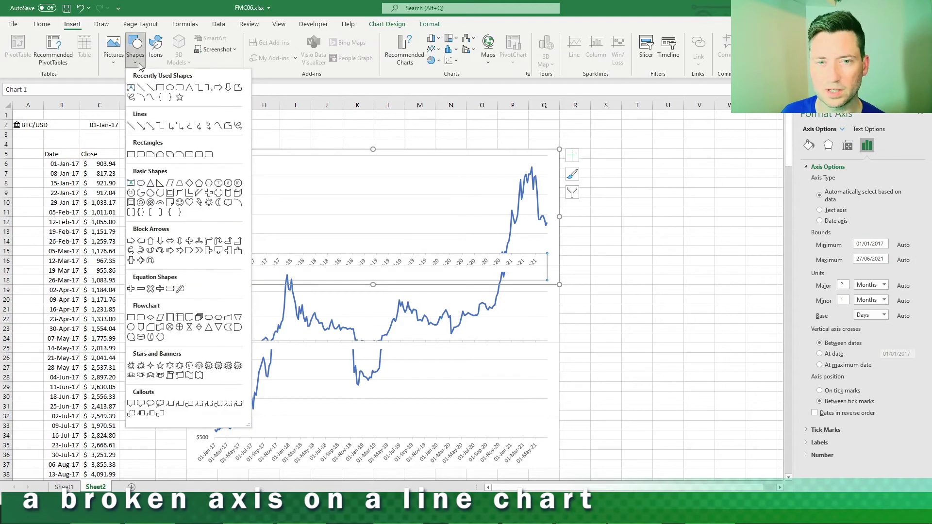
click(151, 87)
drag(161, 464, 161, 463)
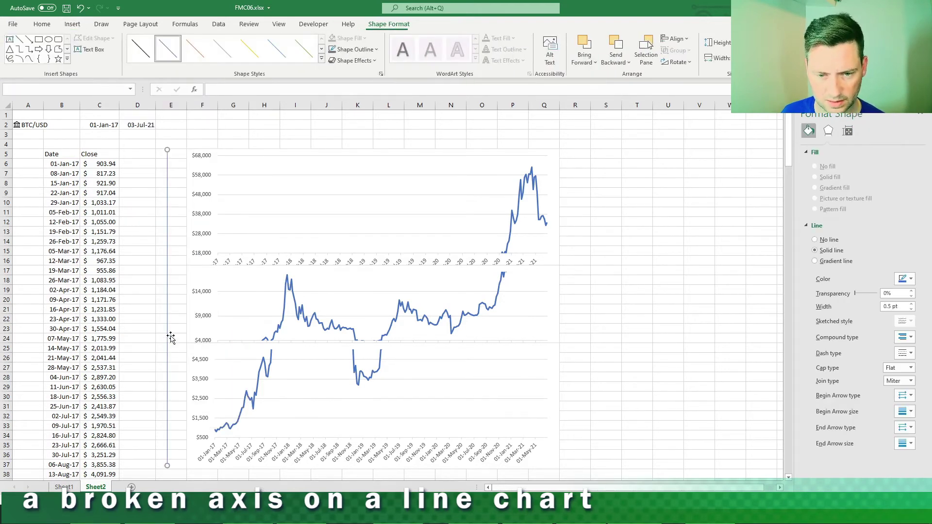
mouse_move(170, 333)
mouse_down()
mouse_move(223, 324)
mouse_move(212, 326)
mouse_up()
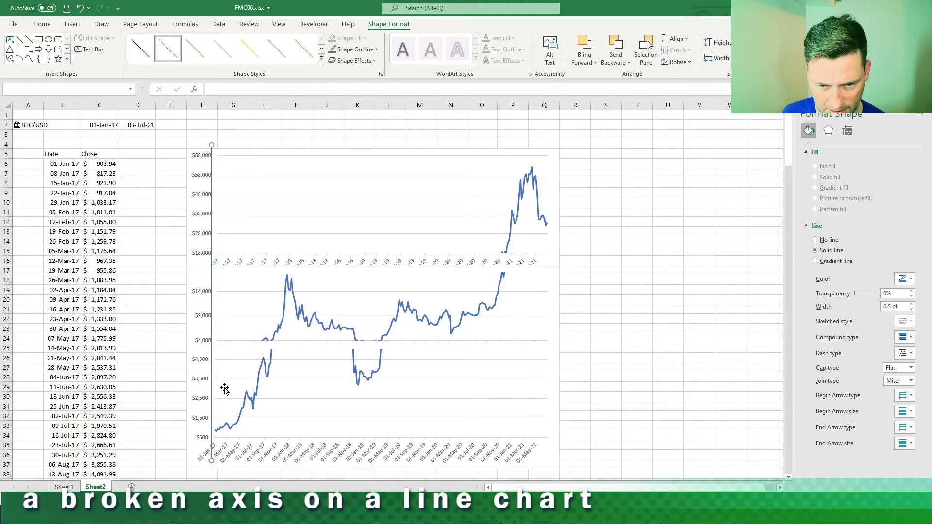
Widen the top, middle and bottom charts to one shared right edge and adjust the bottom chart's height.
click(406, 415)
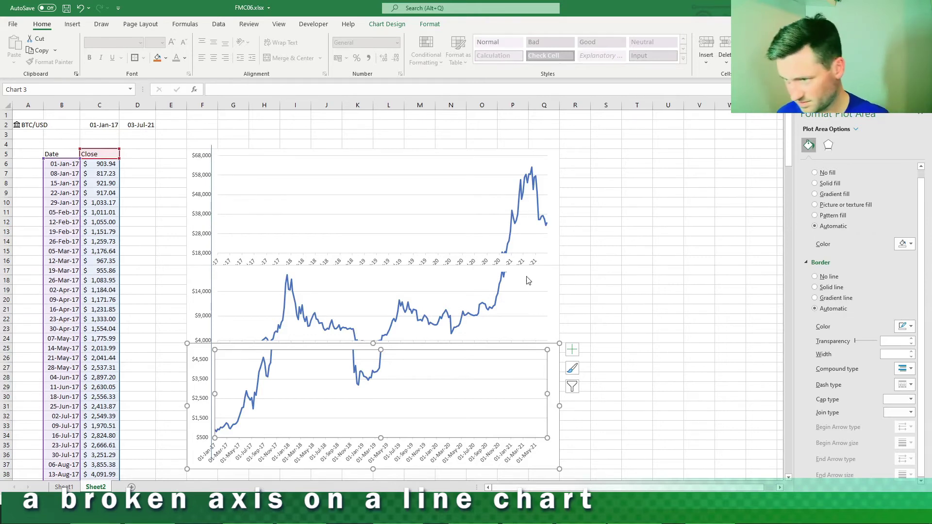
click(201, 366)
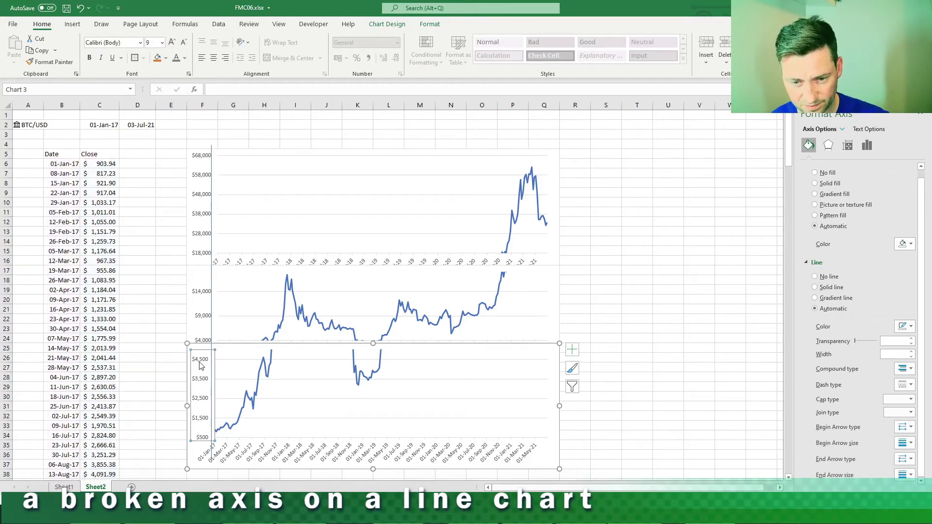
click(188, 272)
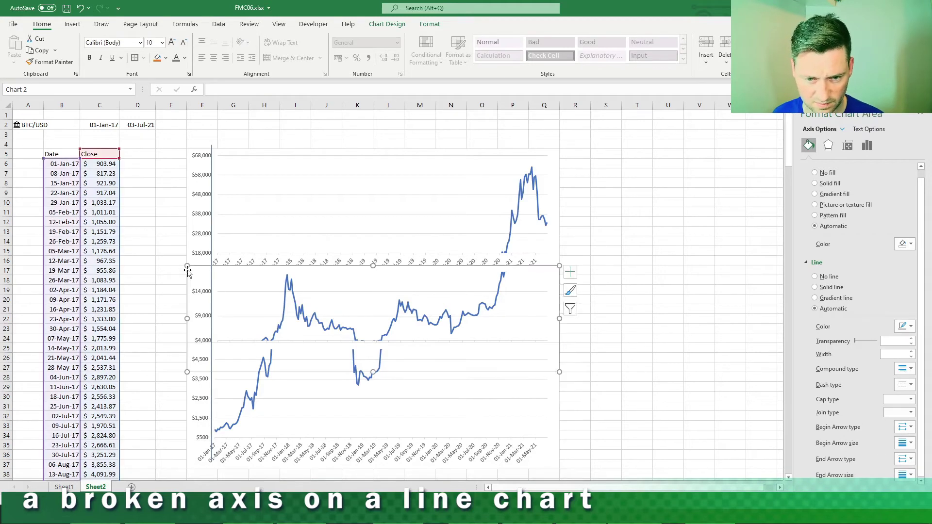
click(557, 189)
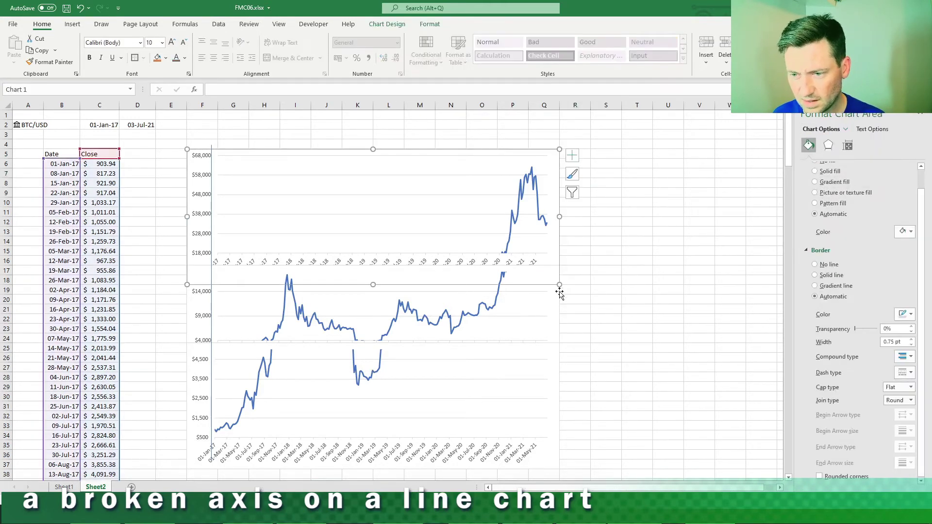
drag(559, 286, 591, 284)
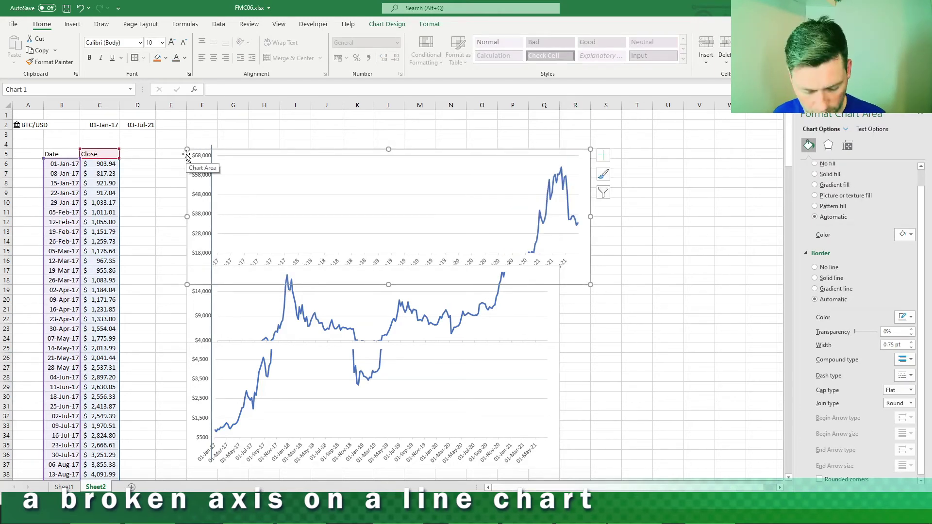
click(542, 318)
drag(559, 266, 590, 266)
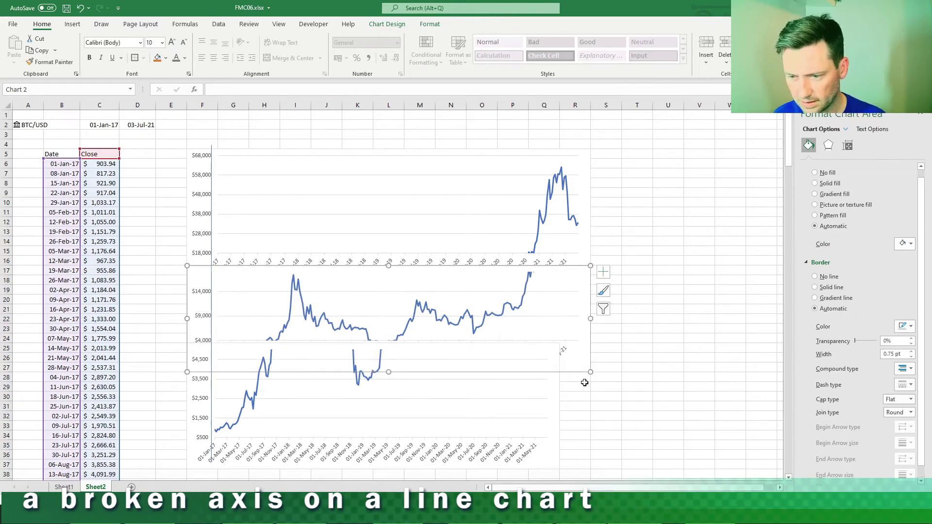
click(546, 405)
drag(586, 342, 591, 333)
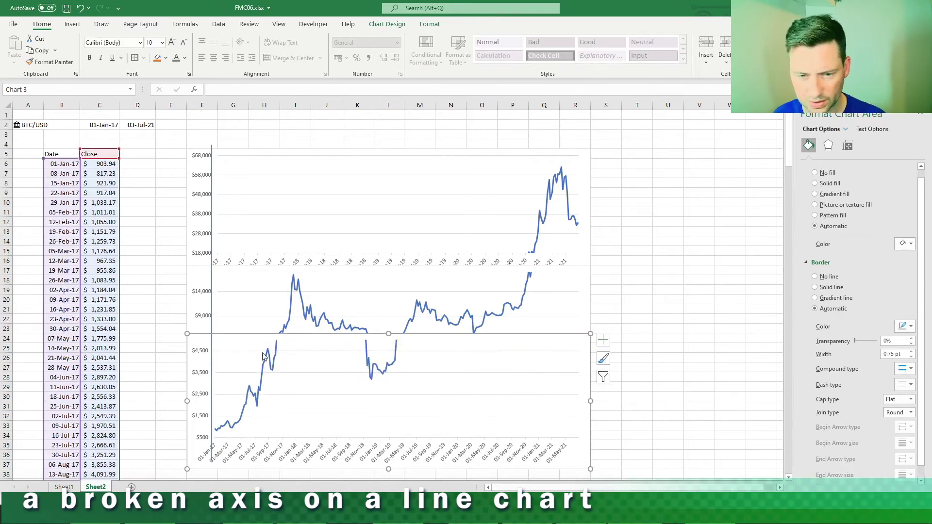
mouse_move(187, 333)
mouse_down()
mouse_move(187, 363)
mouse_move(188, 343)
mouse_up()
mouse_move(356, 337)
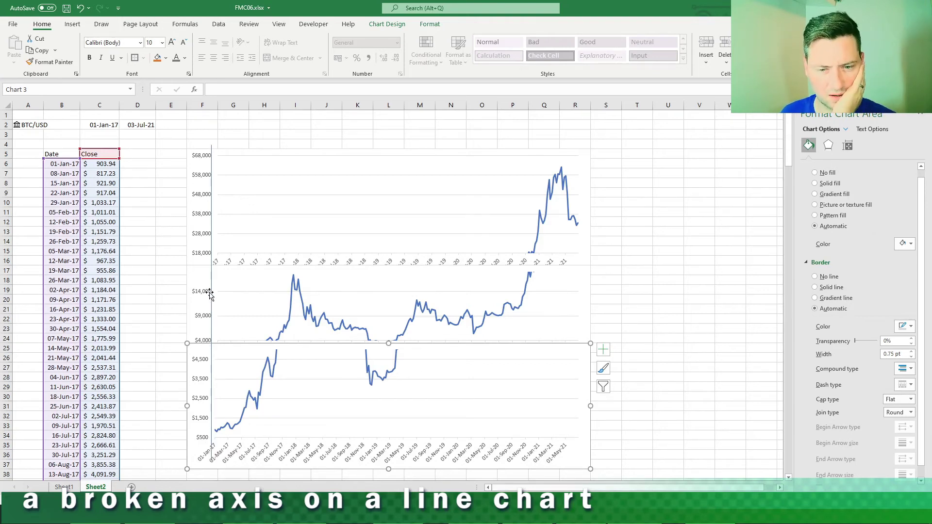
click(202, 367)
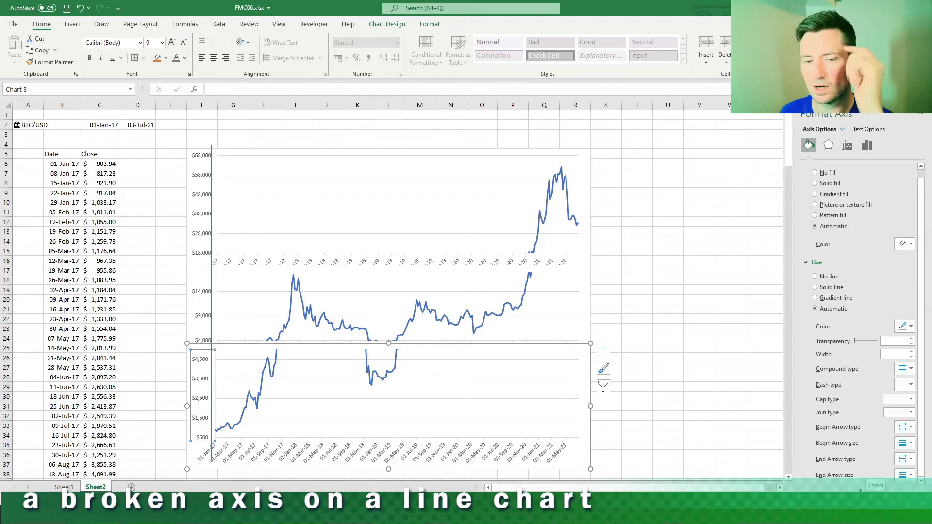
Edit the bottom chart's value-axis format code to Accounting with 0 decimals and add it.
click(194, 299)
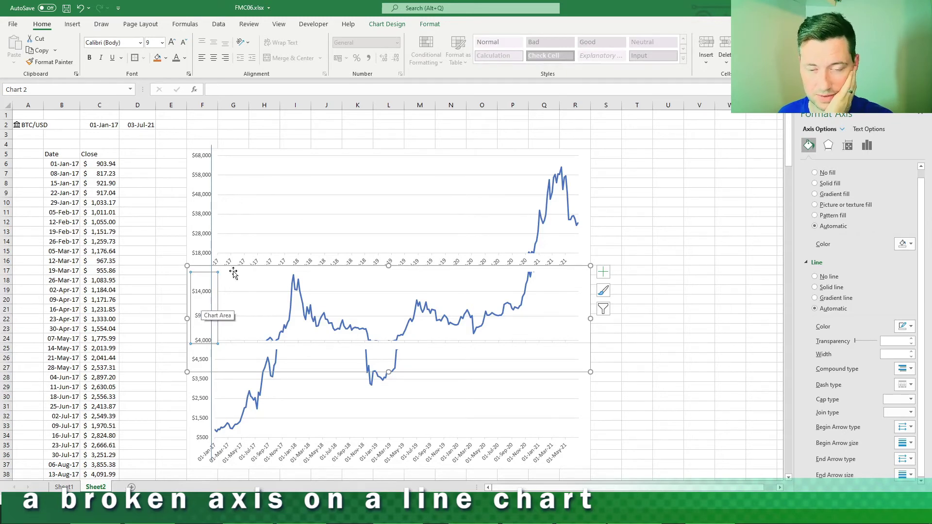
click(205, 385)
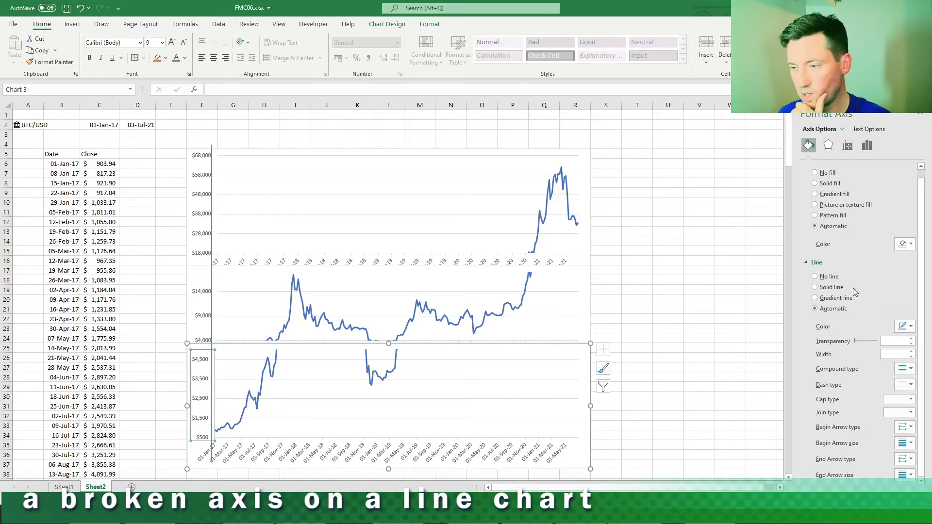
click(867, 145)
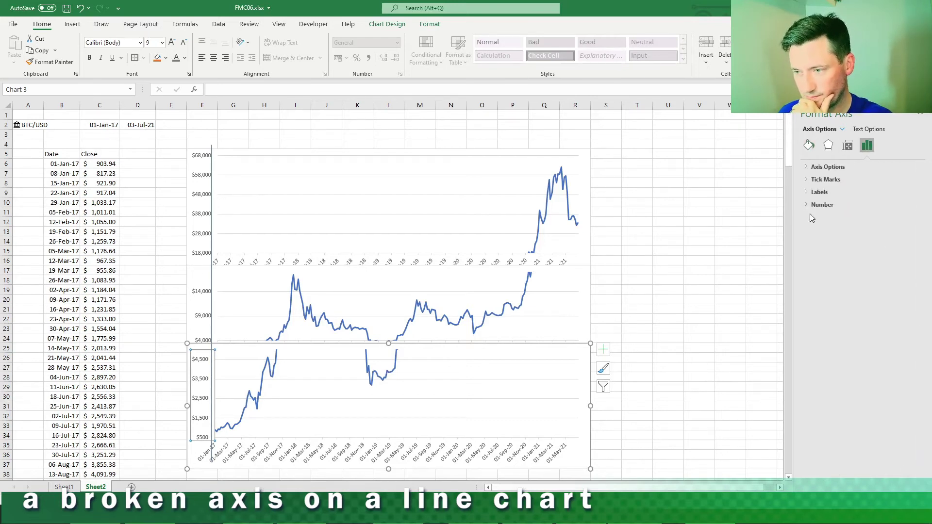
click(822, 204)
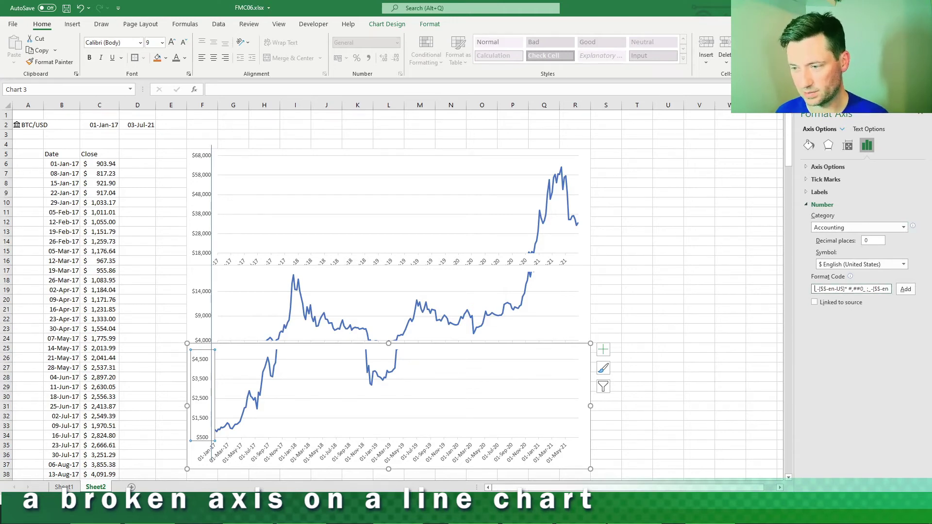
text(3)
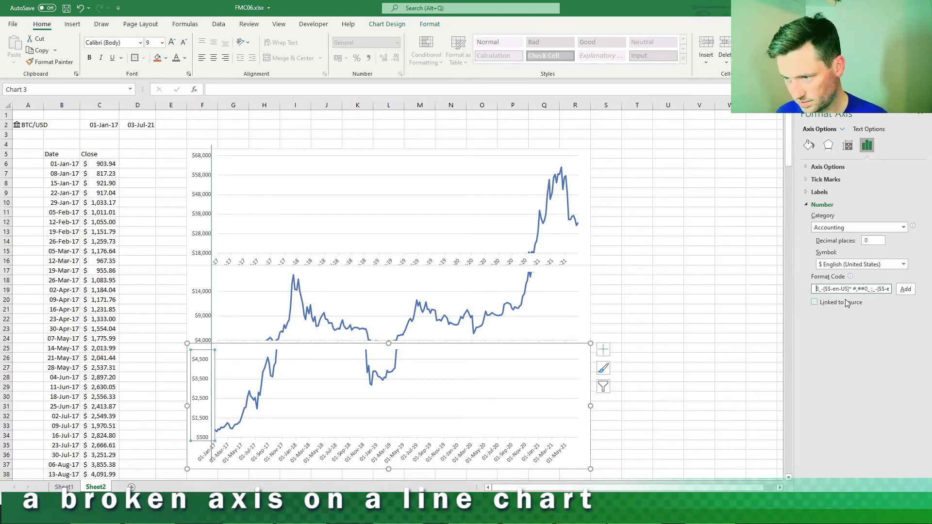
click(906, 289)
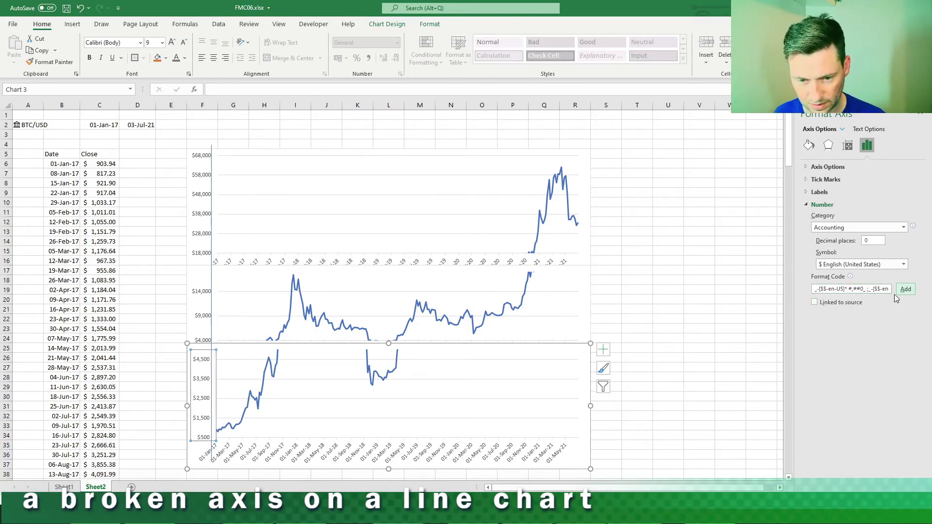
click(211, 372)
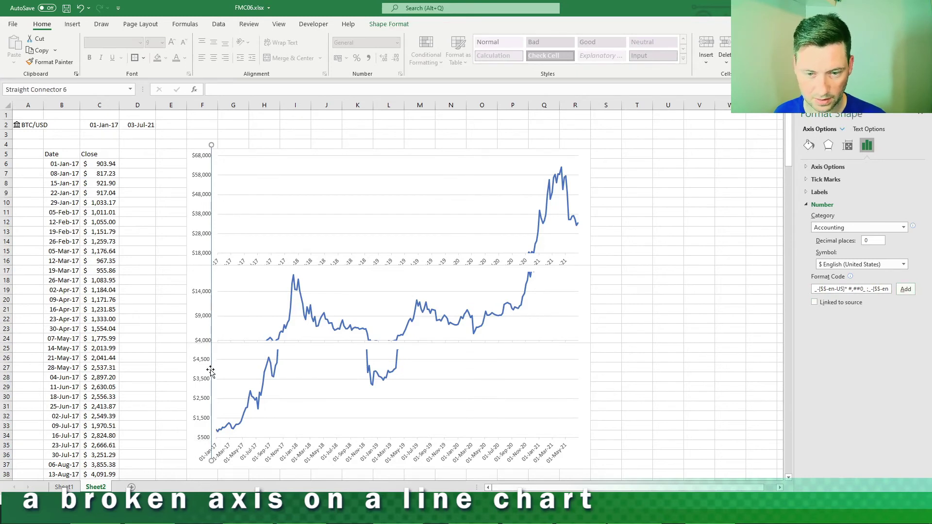
Set the middle chart's value-axis minimum bound to 5000.
click(204, 343)
click(207, 342)
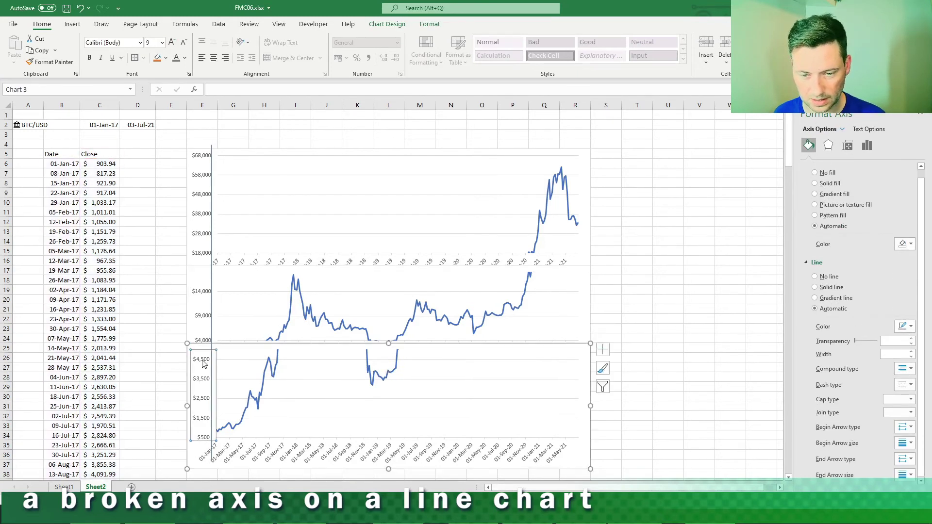
click(210, 340)
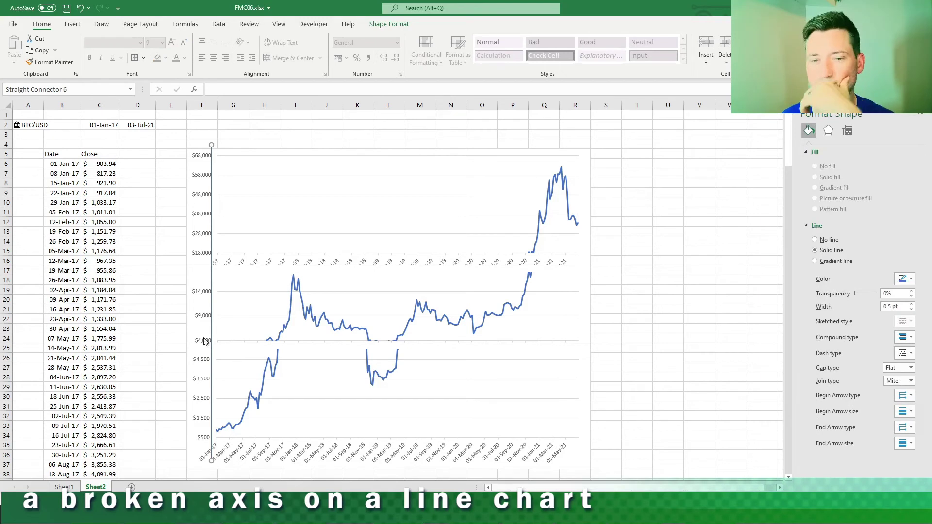
click(199, 338)
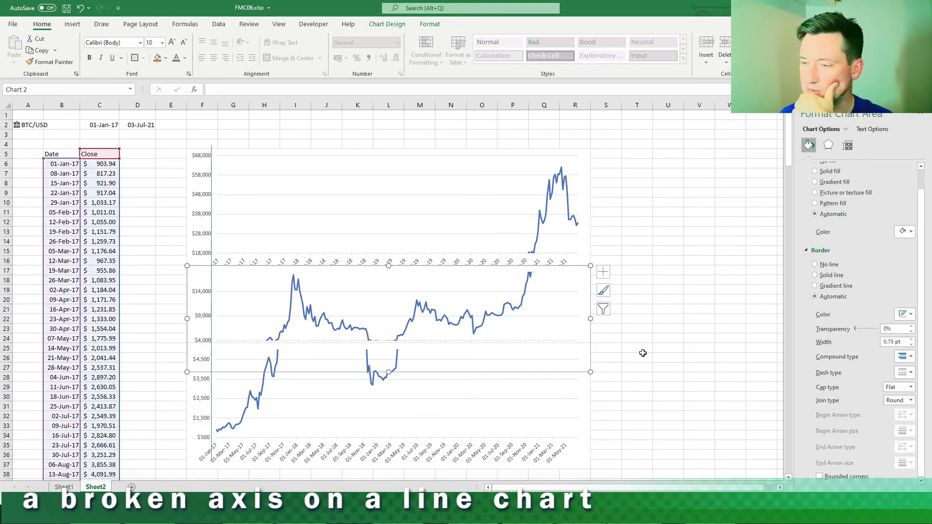
click(204, 326)
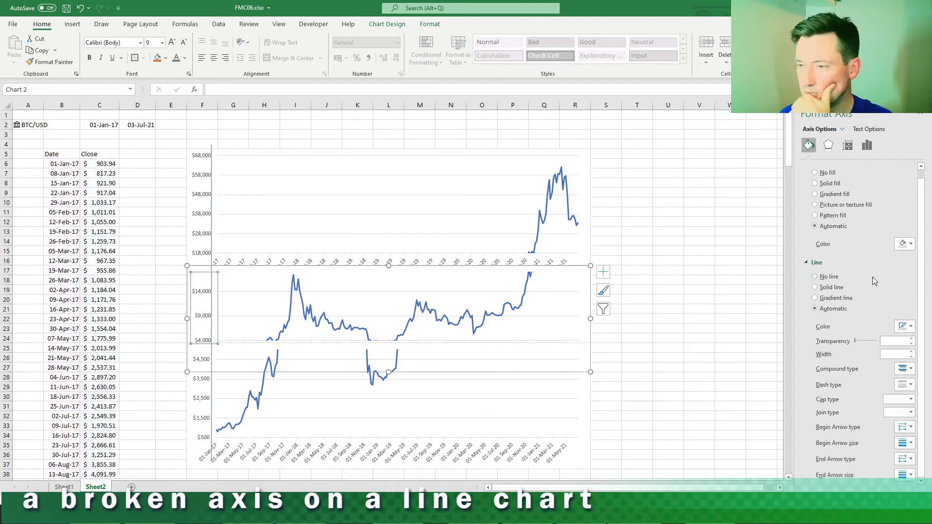
click(868, 147)
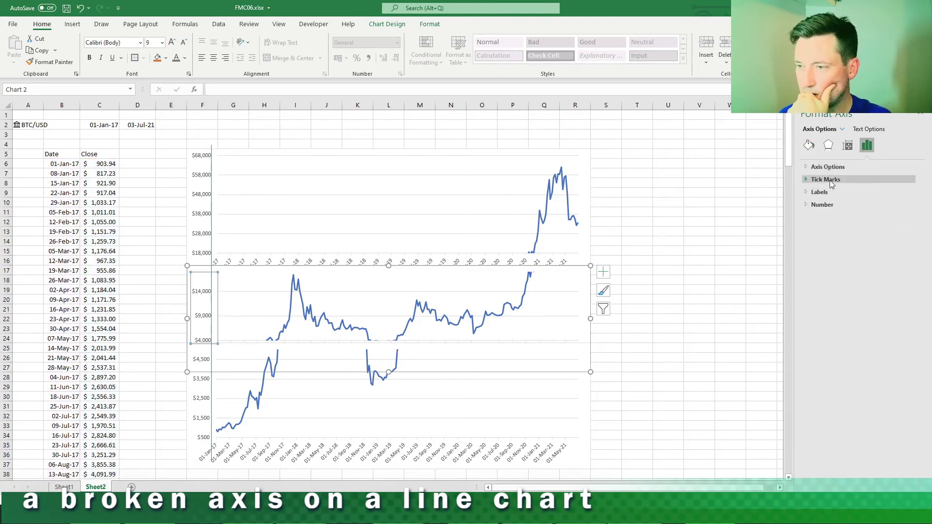
click(828, 180)
click(829, 167)
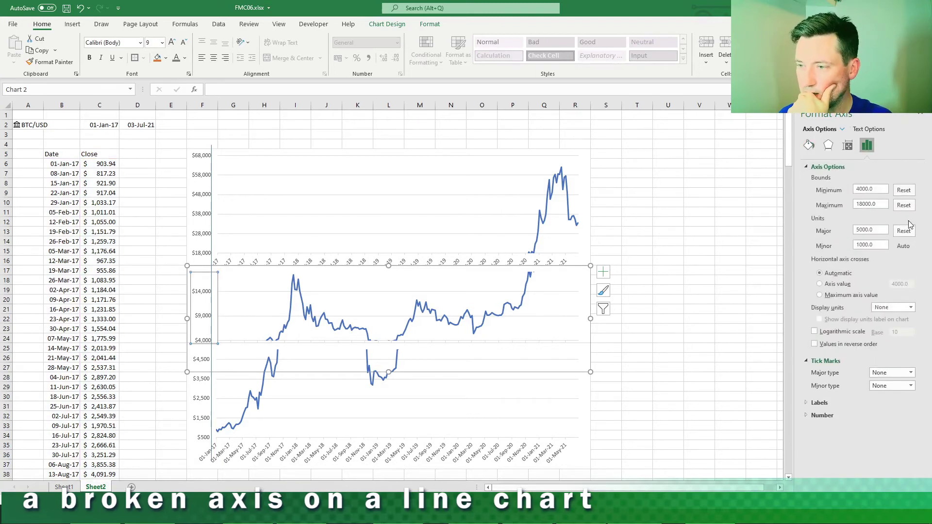
double_click(871, 190)
text(5000)
key(Return)
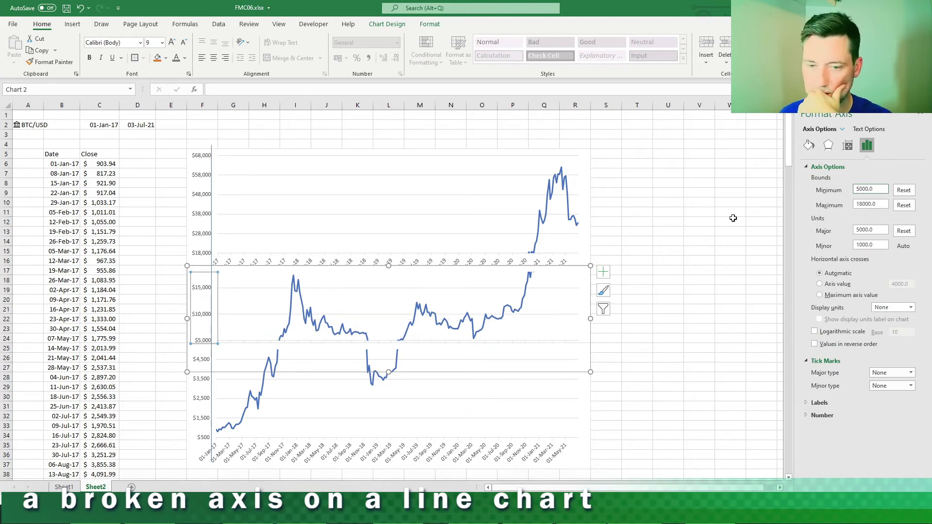
Pull the middle chart's bottom edge up slightly.
click(308, 362)
click(203, 368)
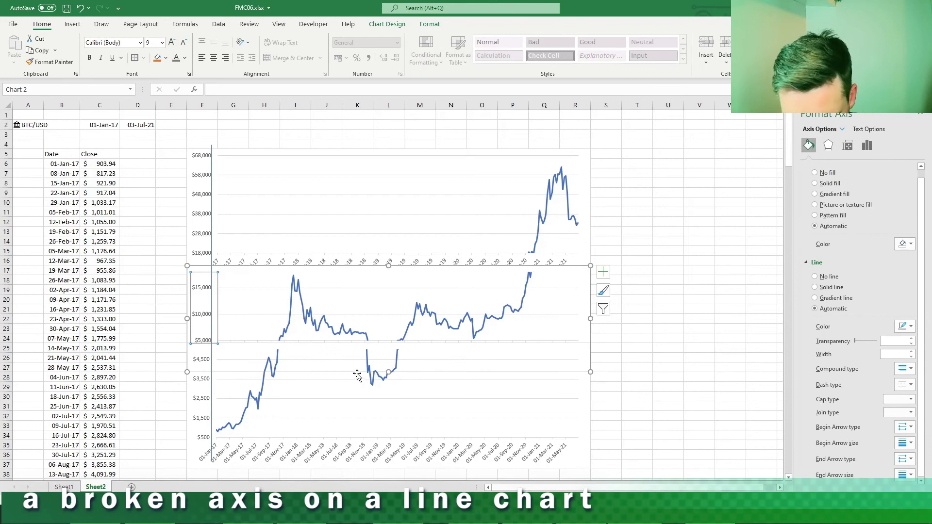
mouse_move(390, 372)
mouse_down()
mouse_move(388, 362)
mouse_move(388, 371)
mouse_up()
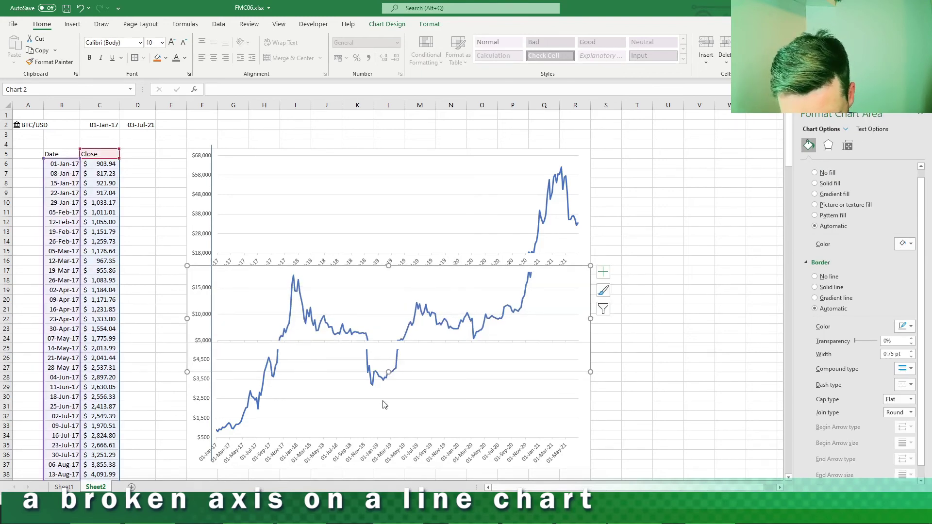
Stretch the middle chart's plot area upward so the lines join.
click(306, 352)
click(264, 291)
click(390, 276)
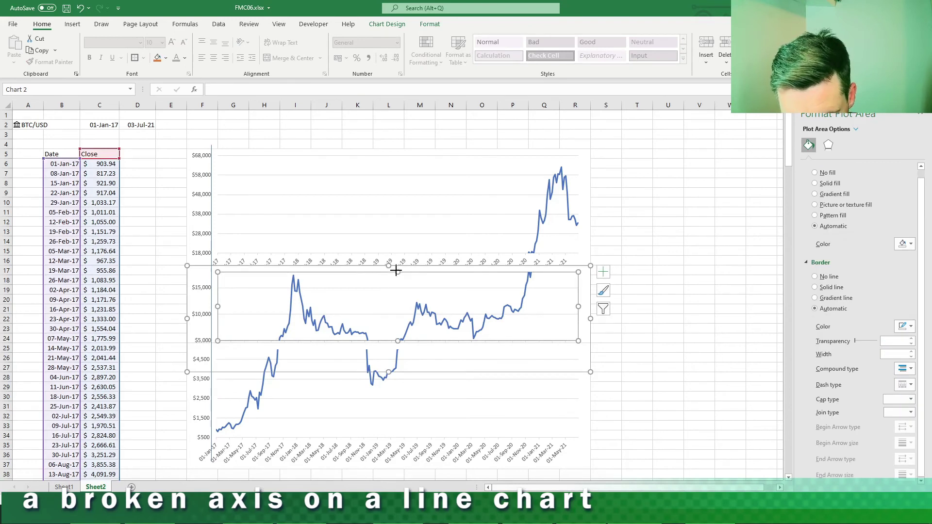
drag(395, 271, 389, 253)
click(644, 315)
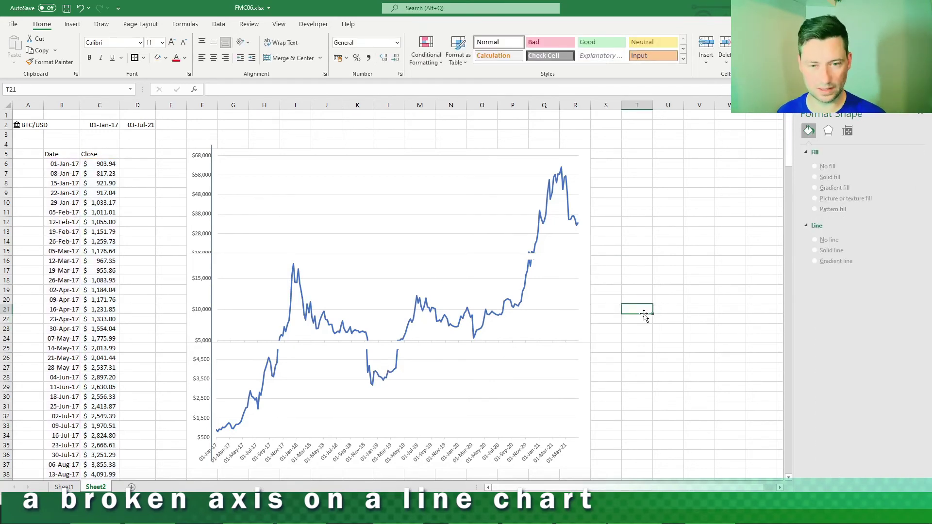
click(384, 273)
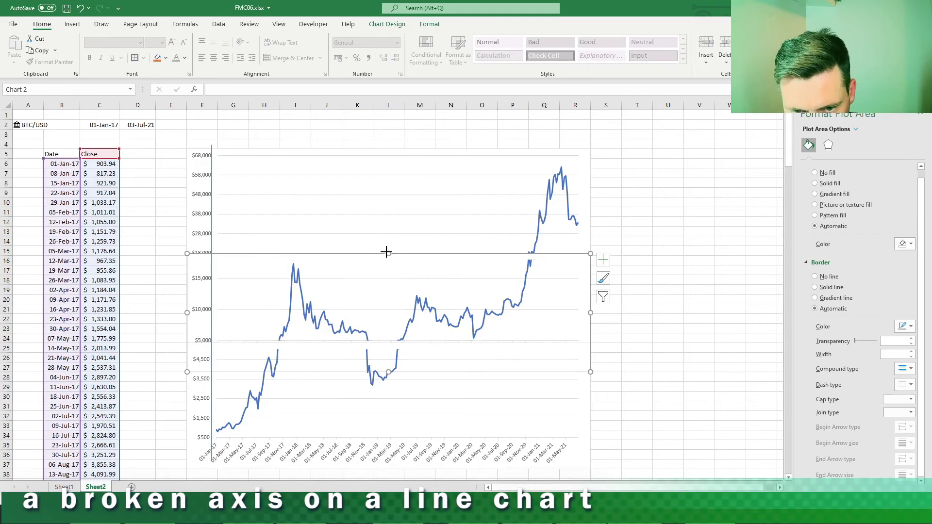
click(628, 309)
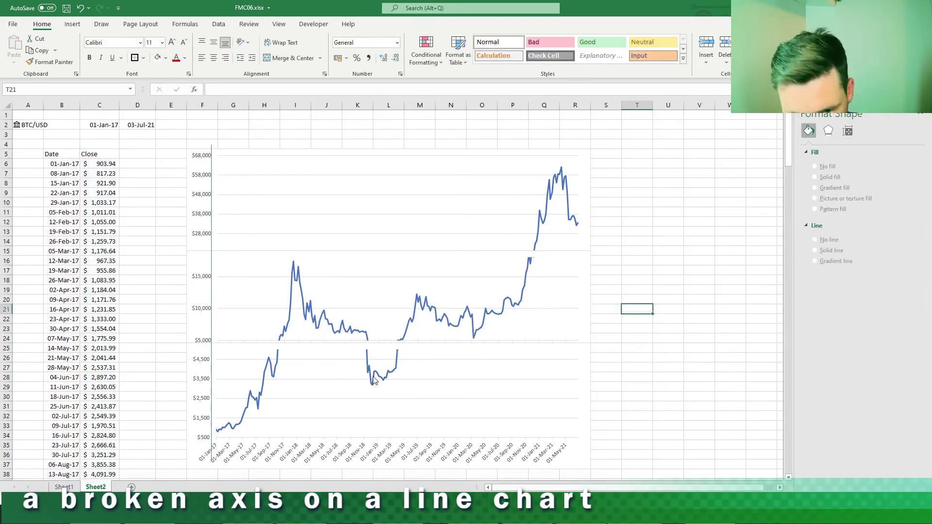
Raise the lower chart's top edge to sit flush under the middle chart.
click(392, 373)
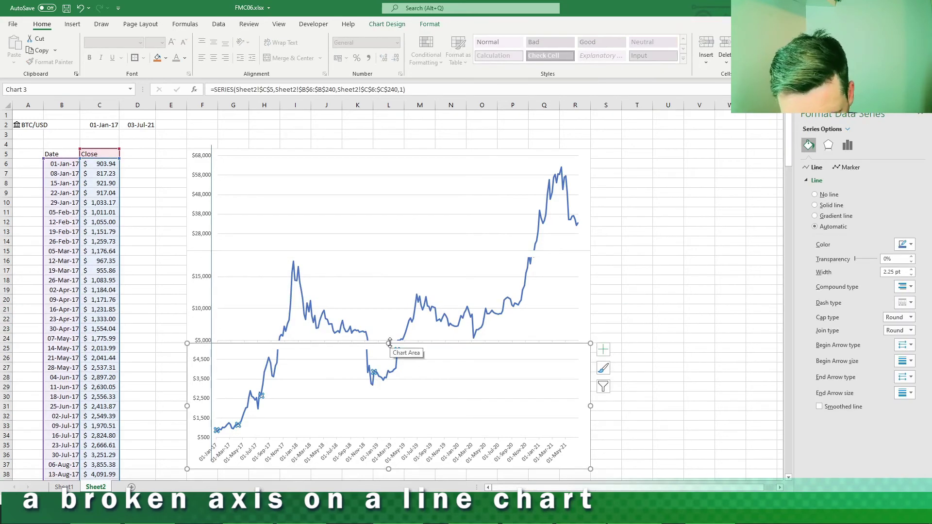
click(391, 350)
mouse_move(388, 343)
mouse_down()
mouse_move(387, 334)
mouse_move(389, 343)
mouse_up()
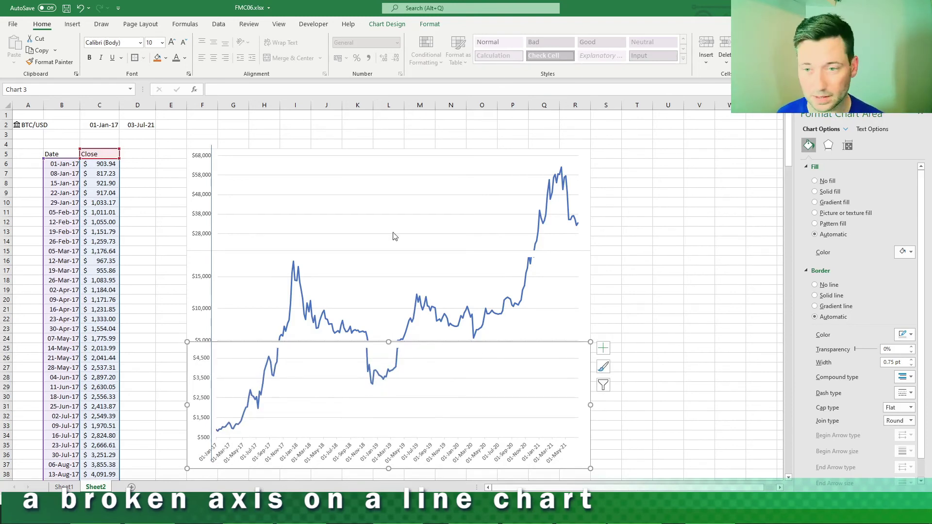
click(216, 178)
click(212, 199)
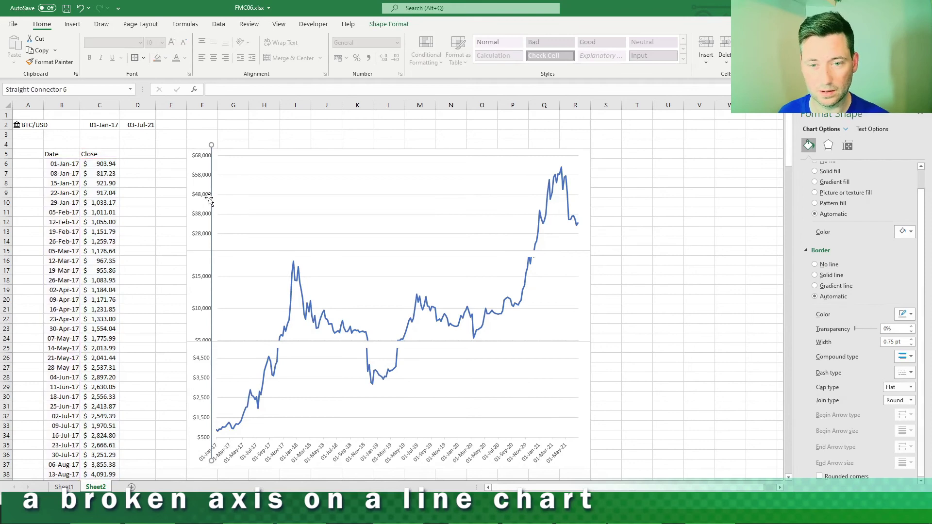
click(636, 308)
click(726, 306)
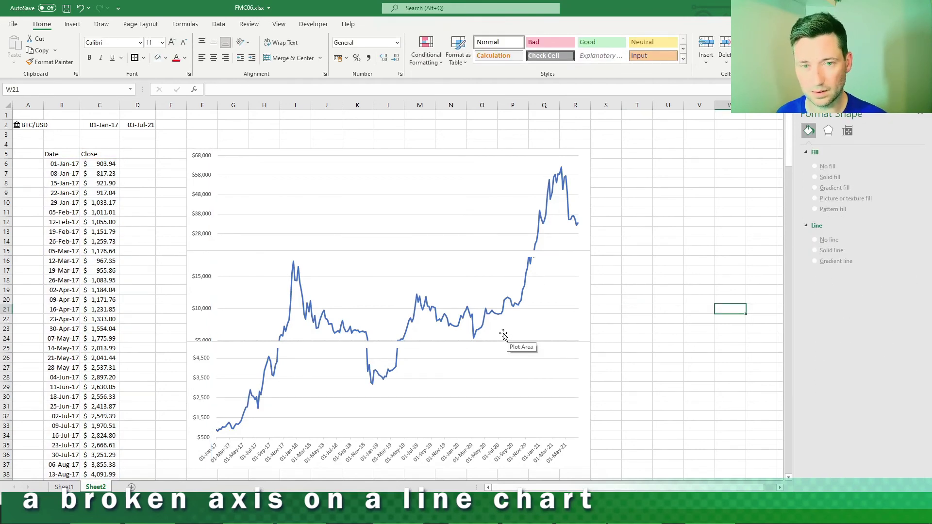
On Sheet1, widen the frame rectangle behind the chart to the left.
click(66, 488)
click(233, 319)
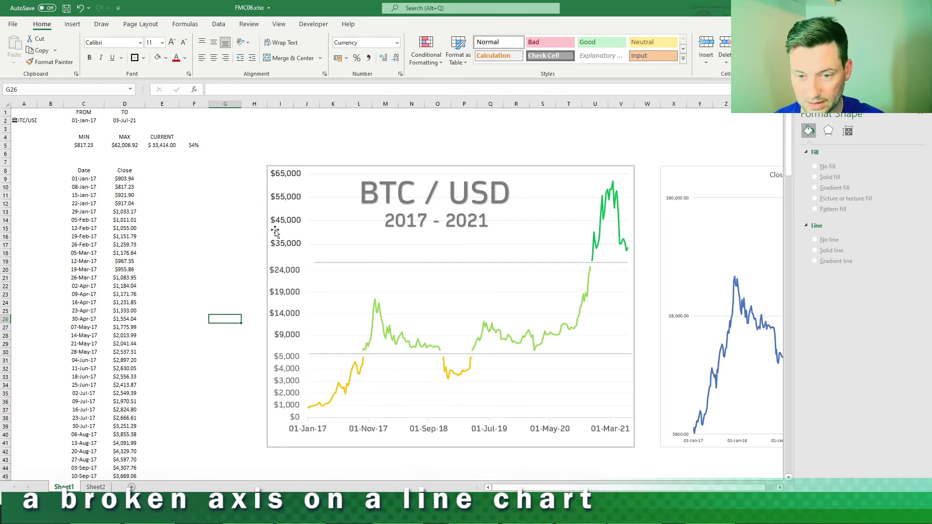
click(229, 169)
click(250, 170)
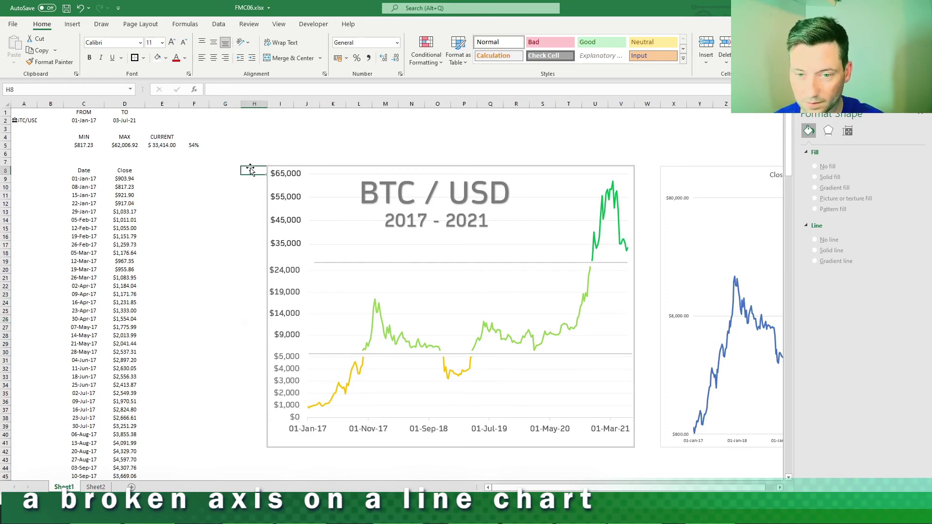
click(278, 170)
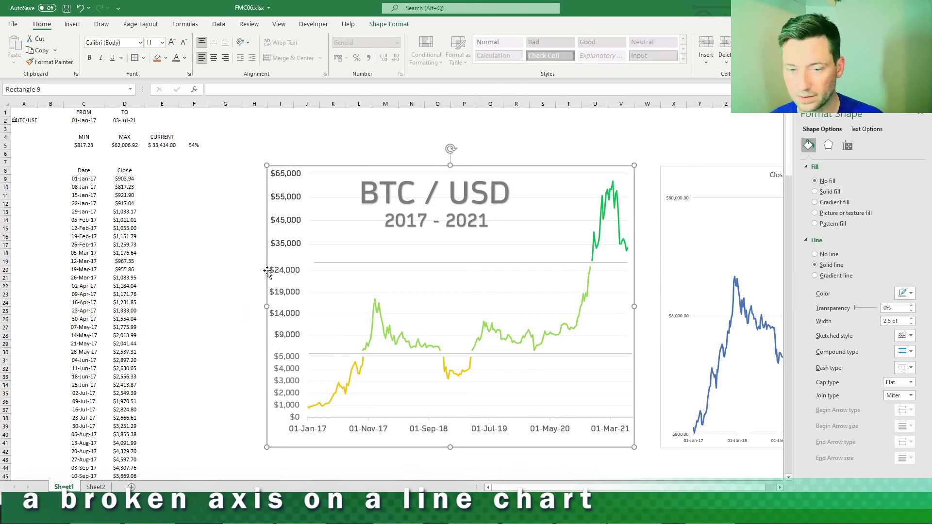
drag(253, 308, 236, 306)
click(193, 336)
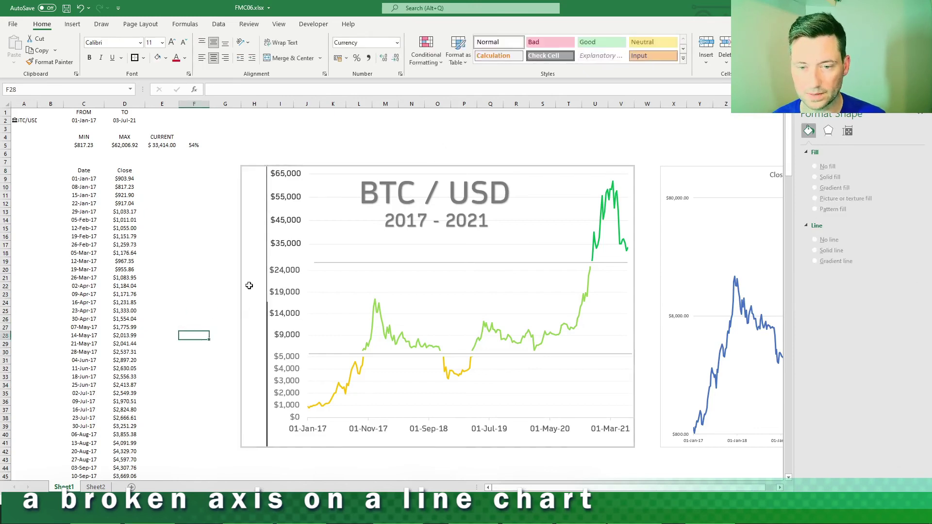
Apply No Border to the cells H4:W42 behind the chart.
mouse_move(262, 136)
mouse_down()
mouse_move(626, 446)
mouse_move(685, 454)
mouse_move(658, 455)
mouse_up()
click(144, 57)
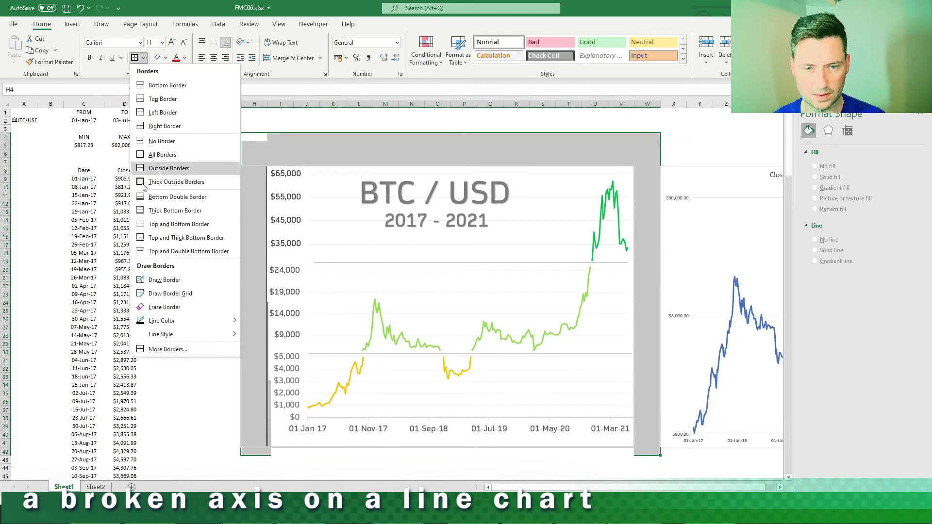
click(167, 144)
click(175, 186)
Enlarge the frame rectangle at its top-right corner.
click(235, 274)
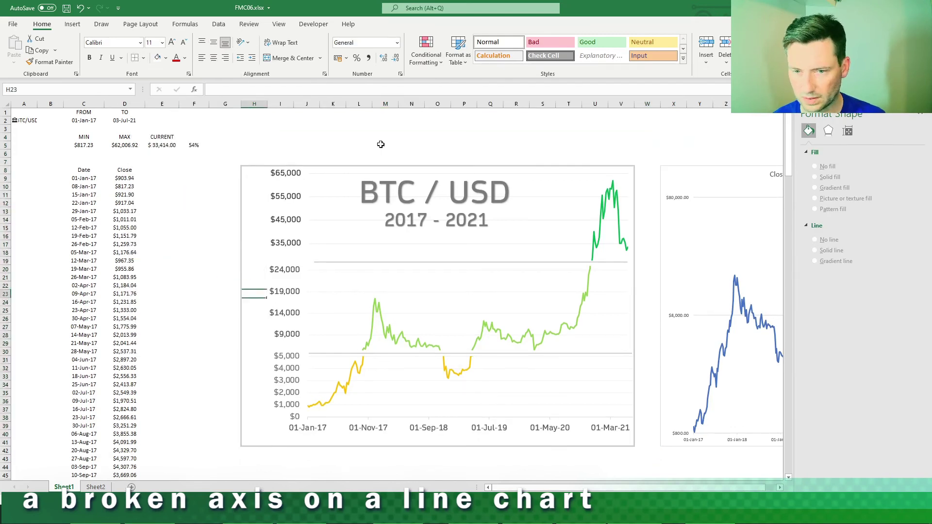
click(323, 166)
mouse_move(634, 166)
mouse_down()
mouse_move(641, 156)
mouse_move(644, 169)
mouse_move(650, 164)
mouse_up()
click(464, 145)
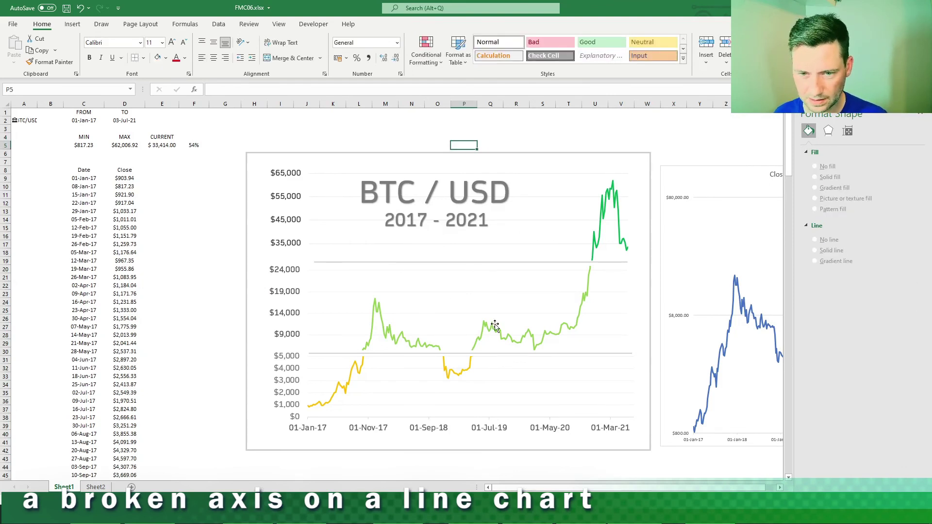
Nudge the 'BTC / USD' title and '2017 - 2021' subtitle up, then return to Sheet2.
click(459, 192)
drag(475, 173, 478, 168)
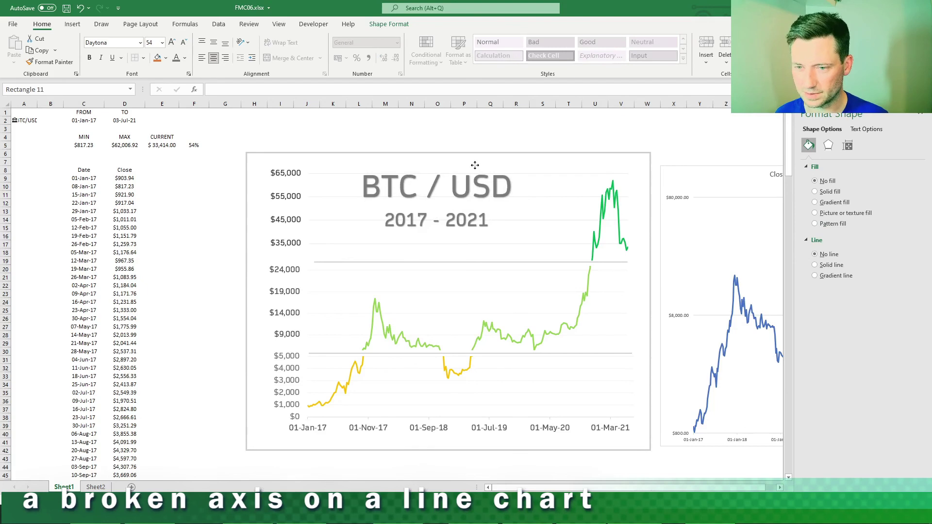
click(478, 209)
drag(478, 209, 476, 205)
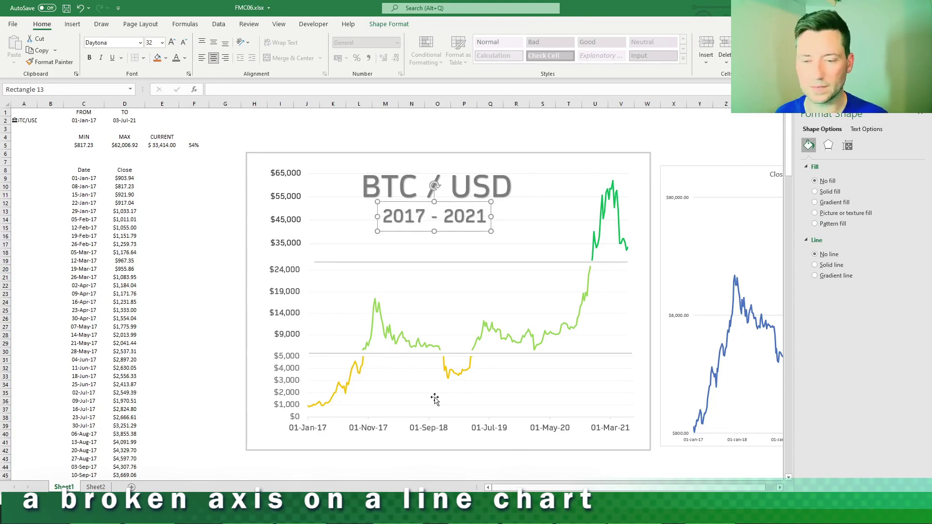
click(194, 358)
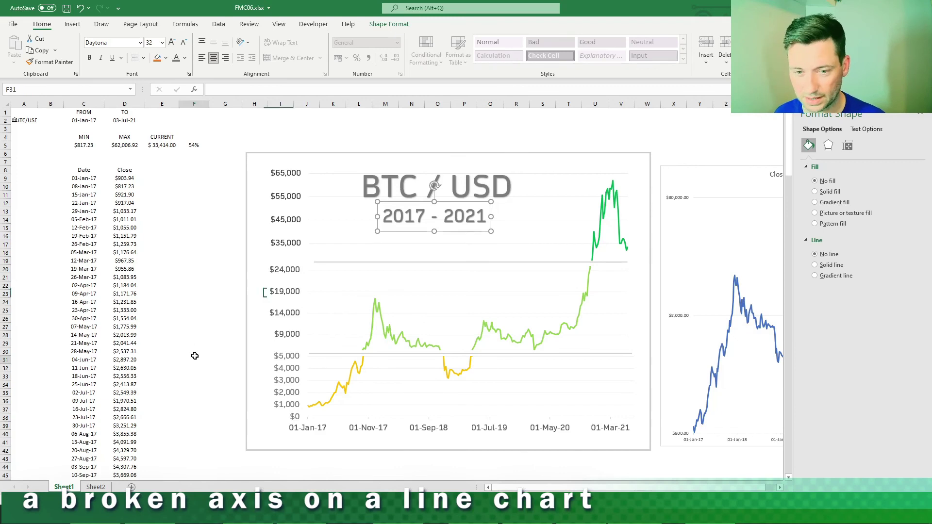
click(97, 487)
Switch from Sheet2 through the open workbooks to Book1 and select its 3D Excel logo model.
click(187, 374)
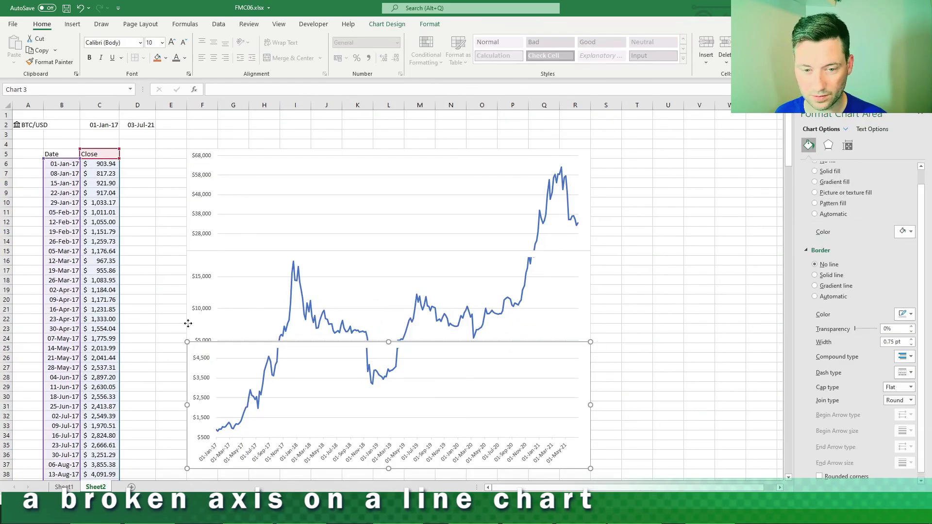
click(65, 242)
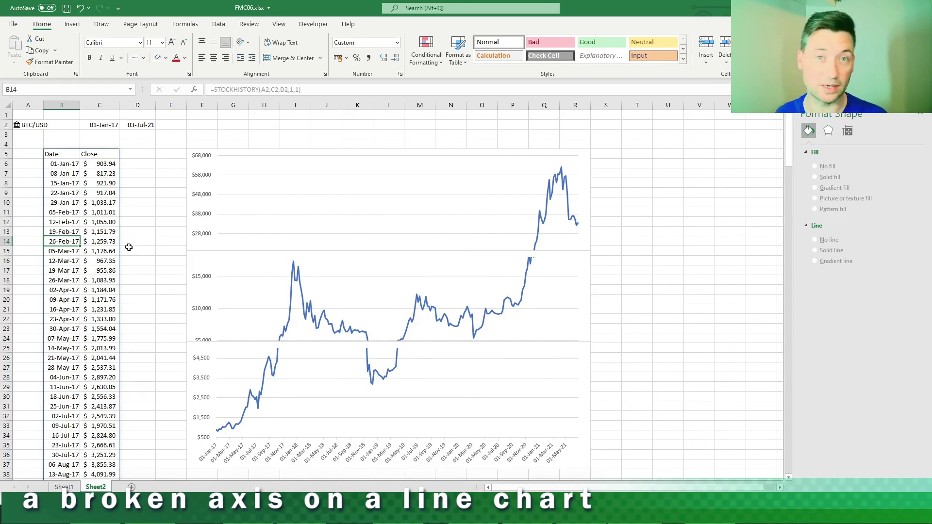
click(662, 354)
key(alt+Tab)
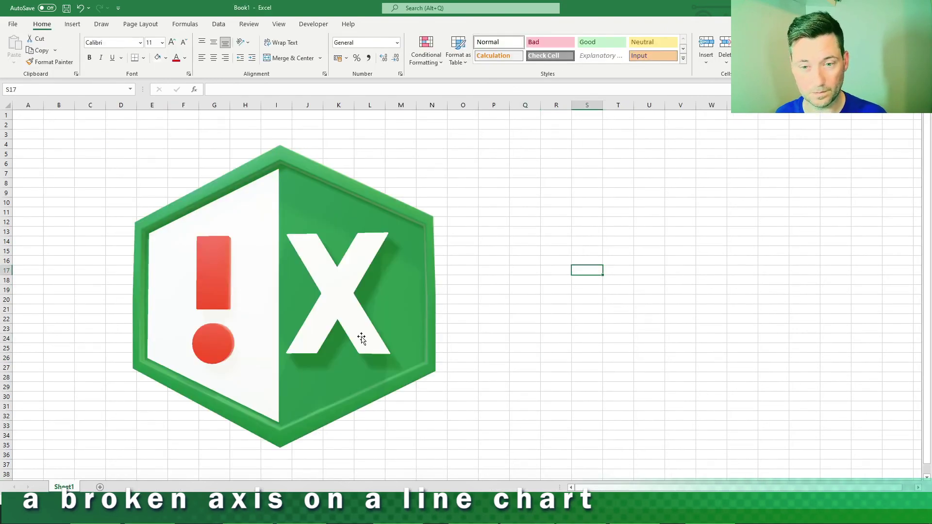
click(262, 308)
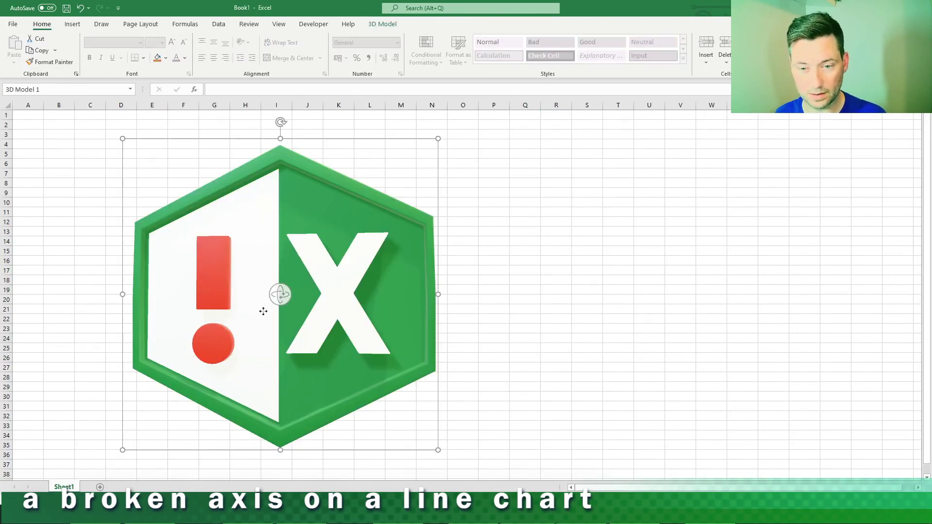